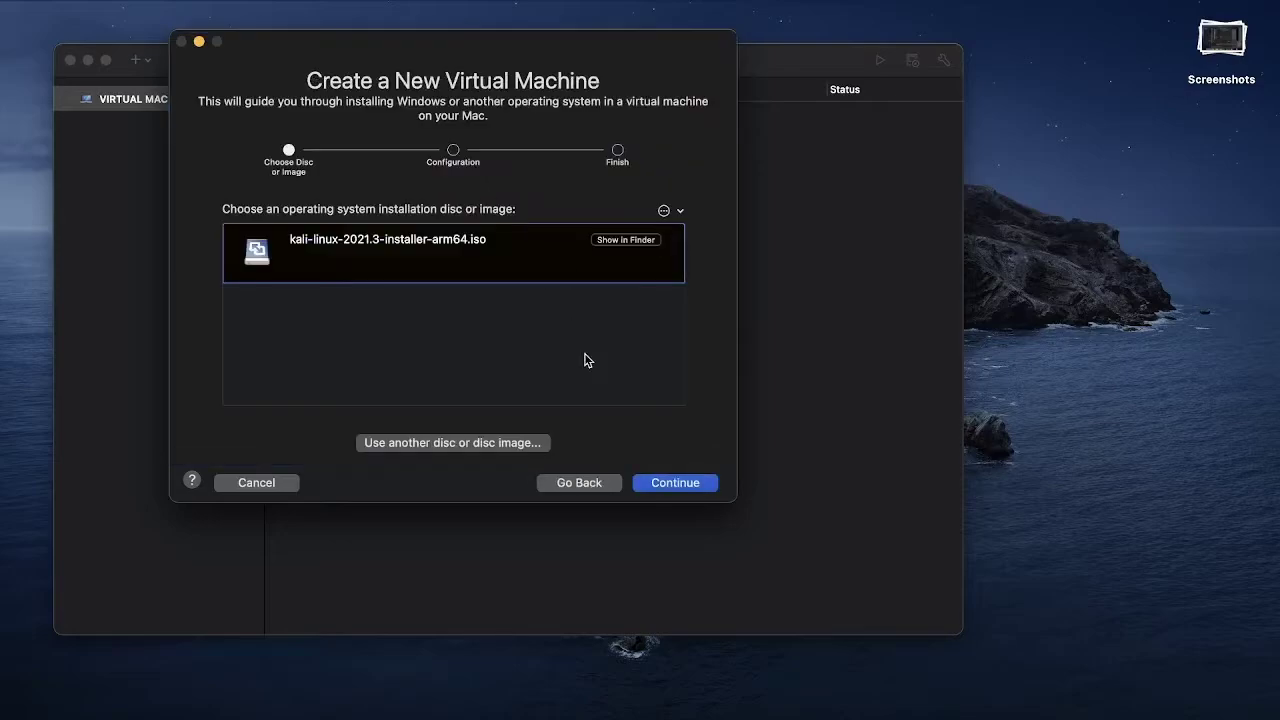
Use the Kali arm64 installer ISO with Debian 11.x 64-bit Arm as the guest OS
click(675, 483)
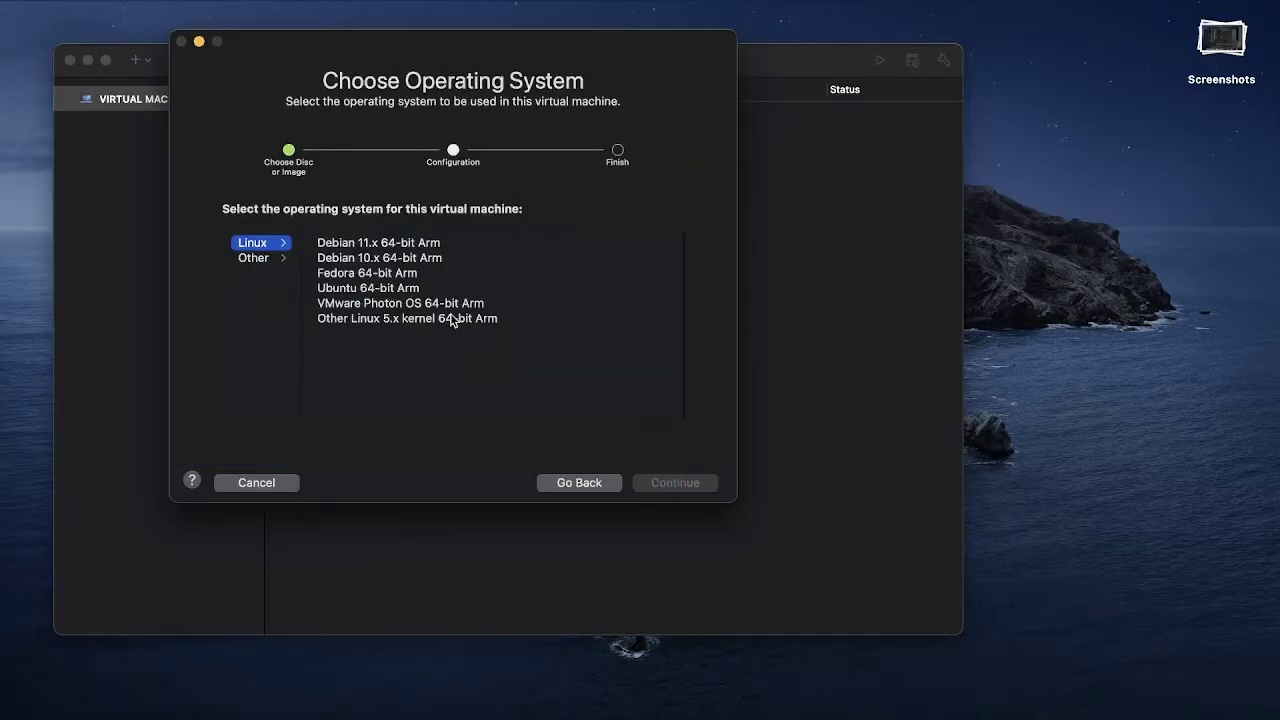
click(385, 248)
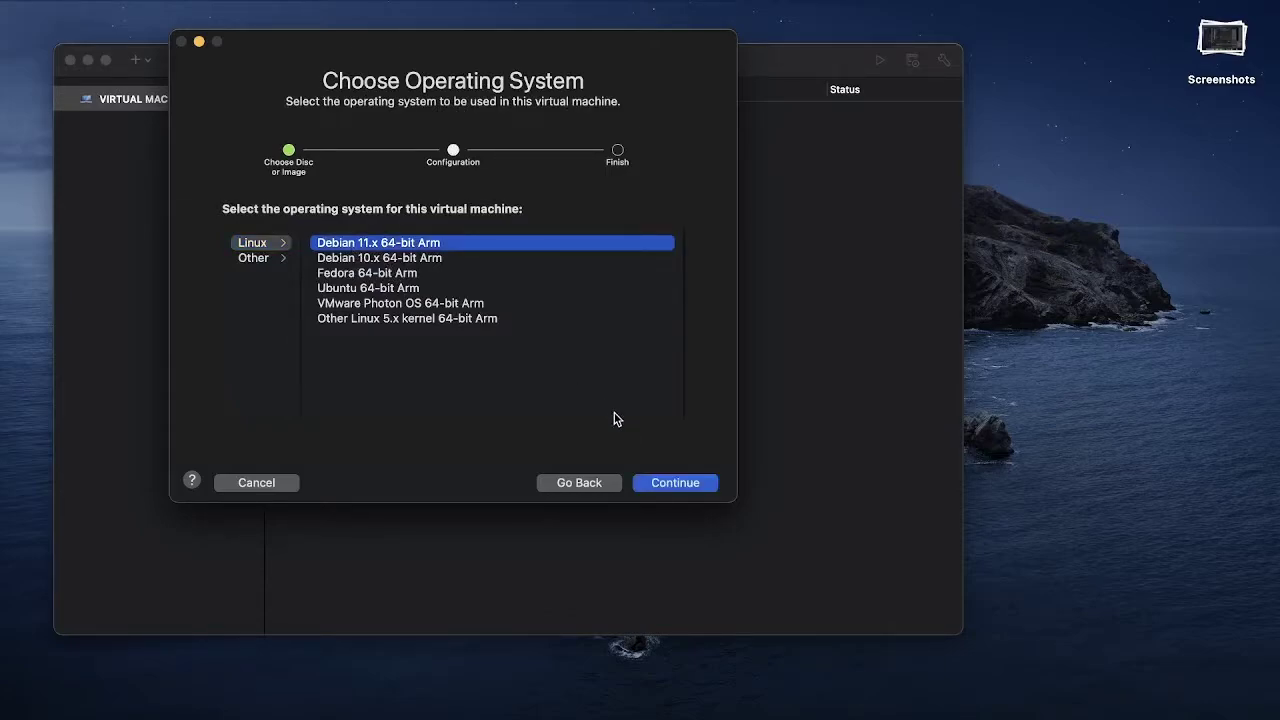
click(672, 485)
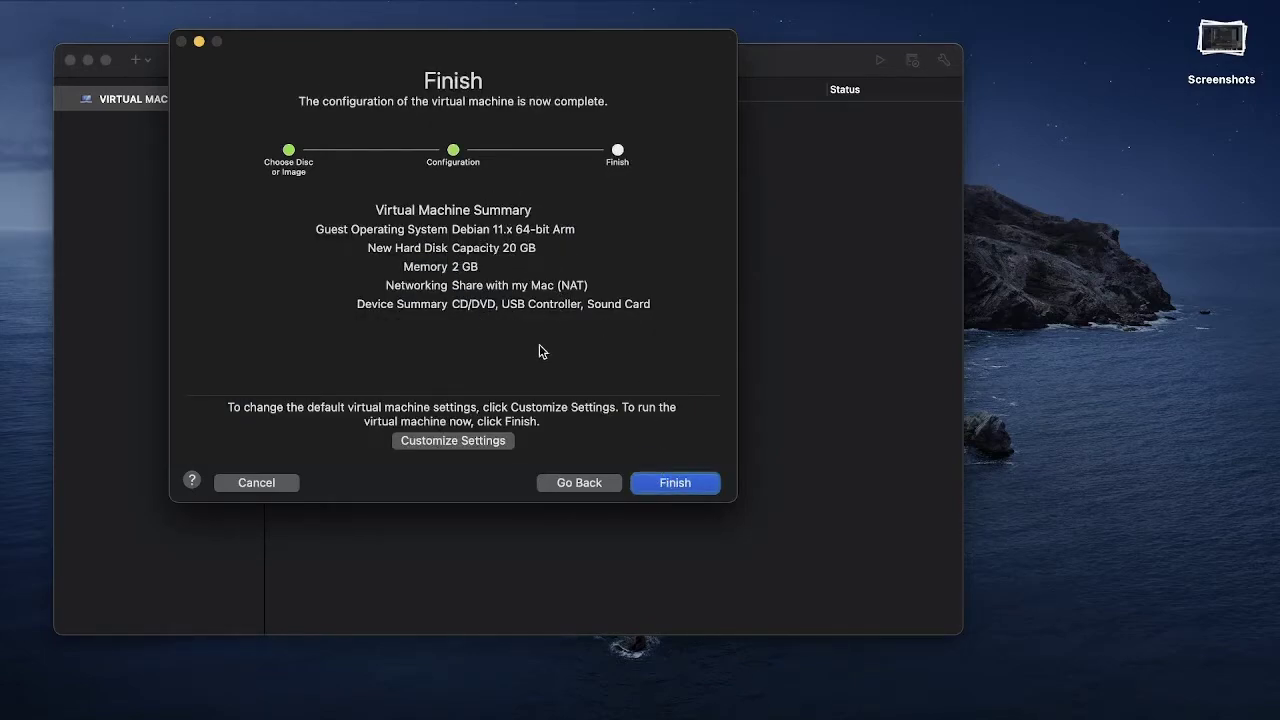
Finish the assistant and save the virtual machine as Kali
click(675, 483)
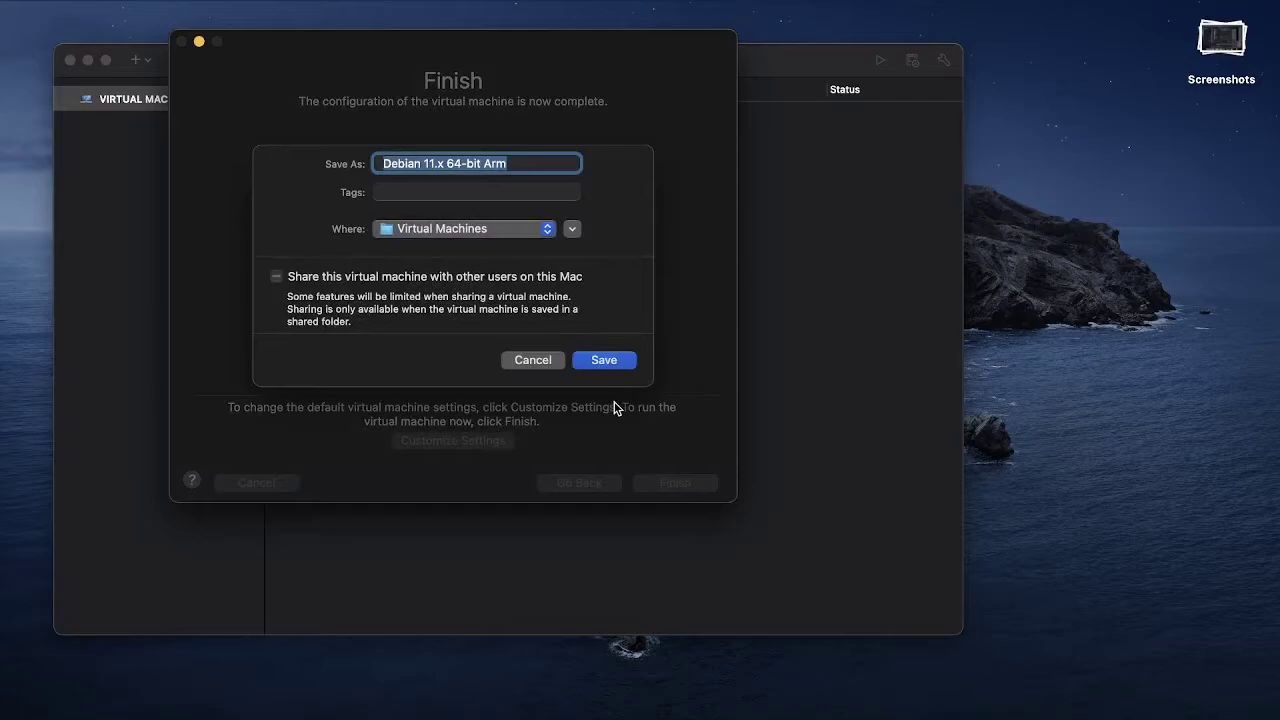
text(Kali)
click(605, 362)
Start the Kali VM, grant VMware Fusion Tech Preview Screen Recording permission, and quit and reopen it
click(428, 333)
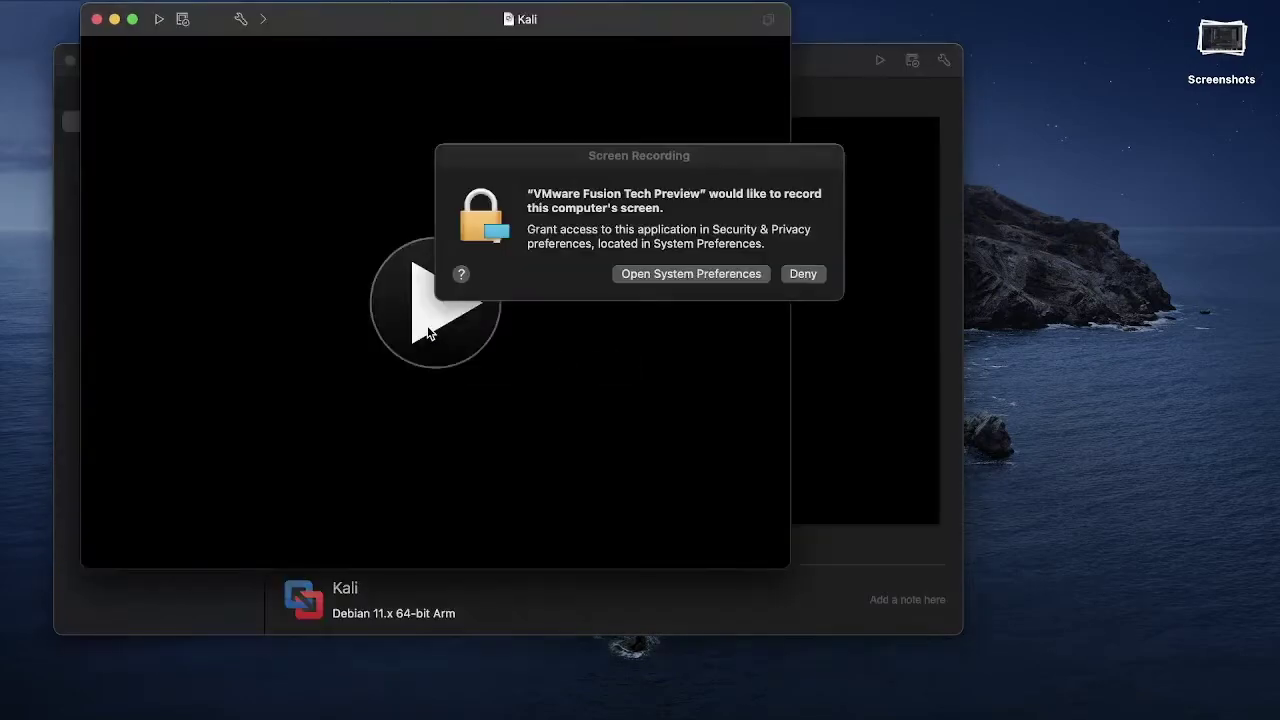
click(818, 241)
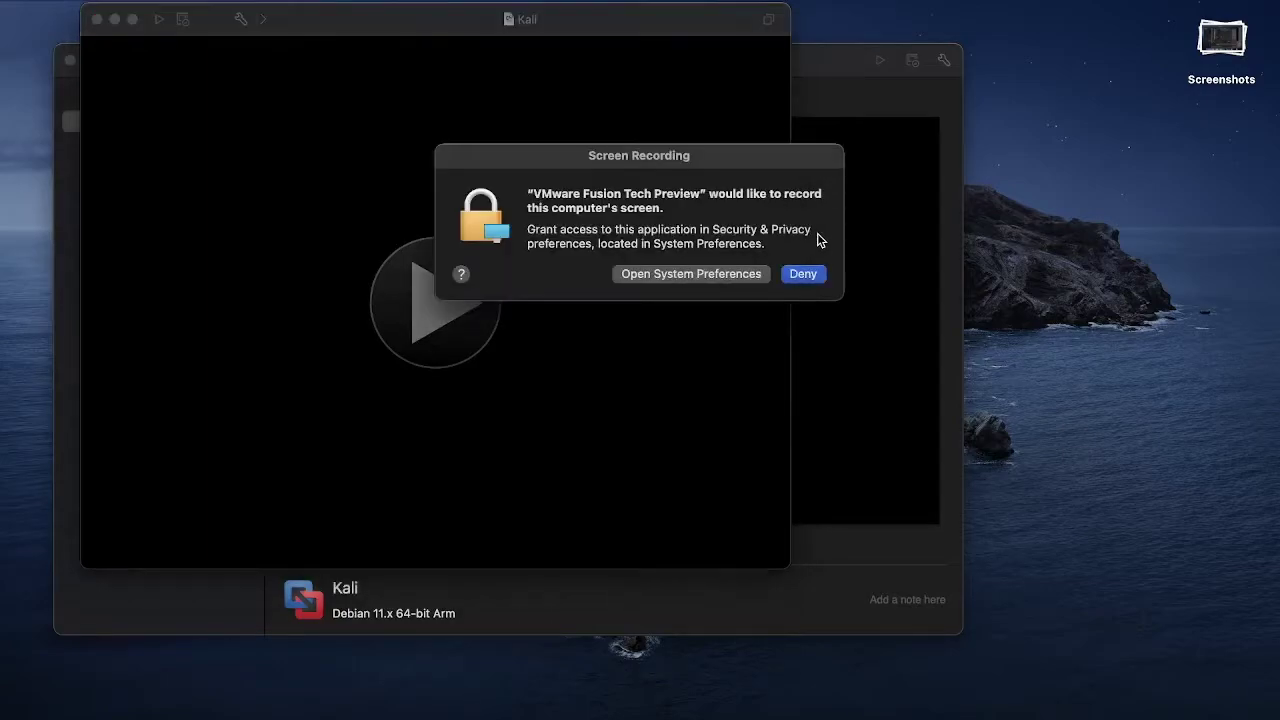
click(743, 277)
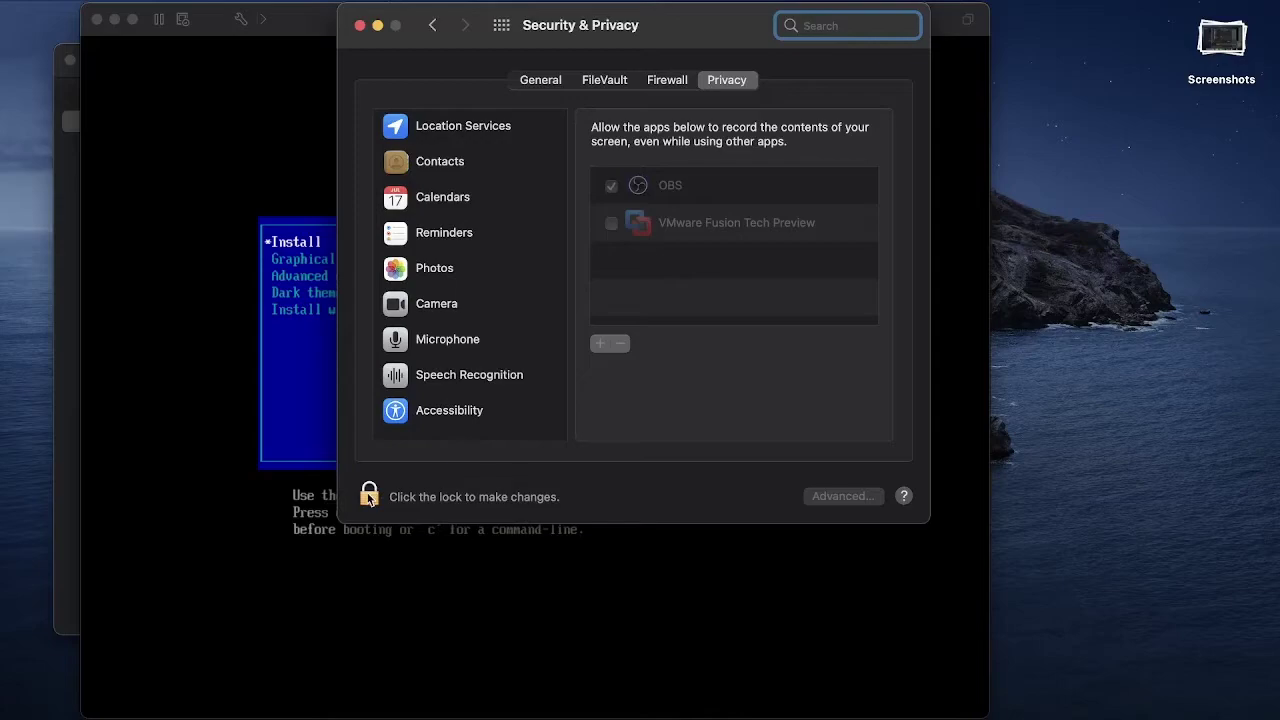
click(369, 495)
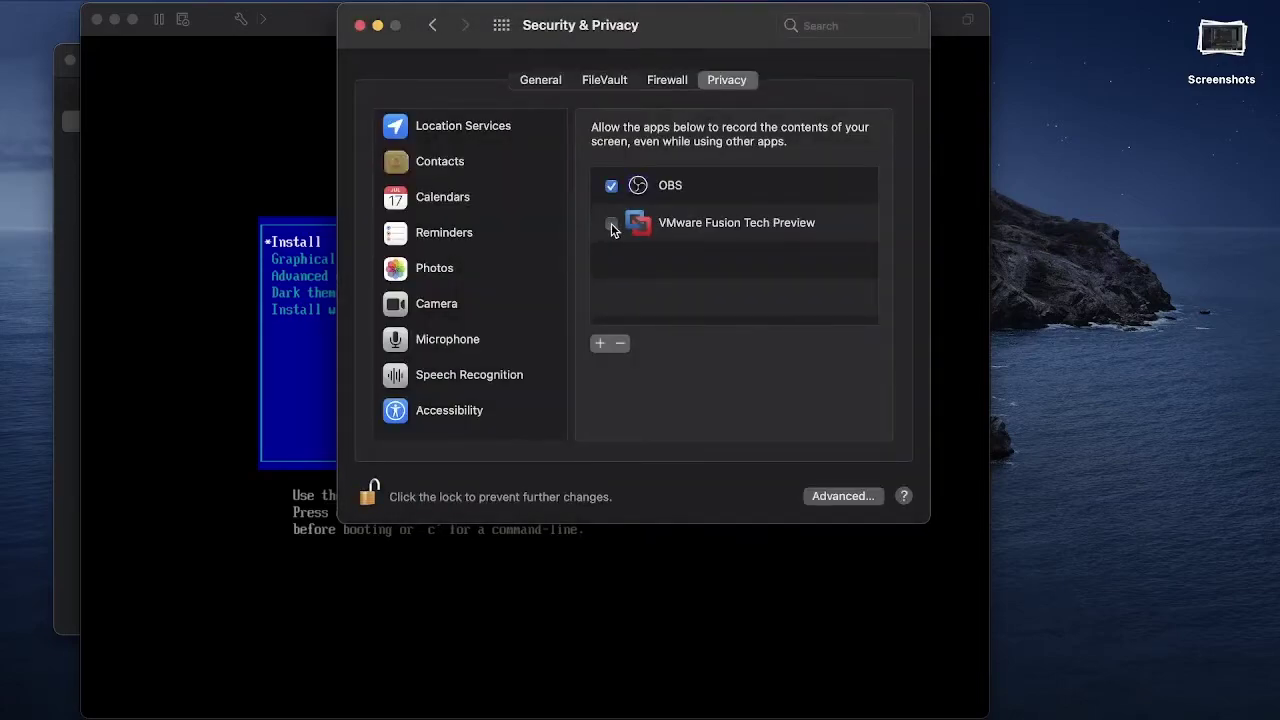
click(611, 223)
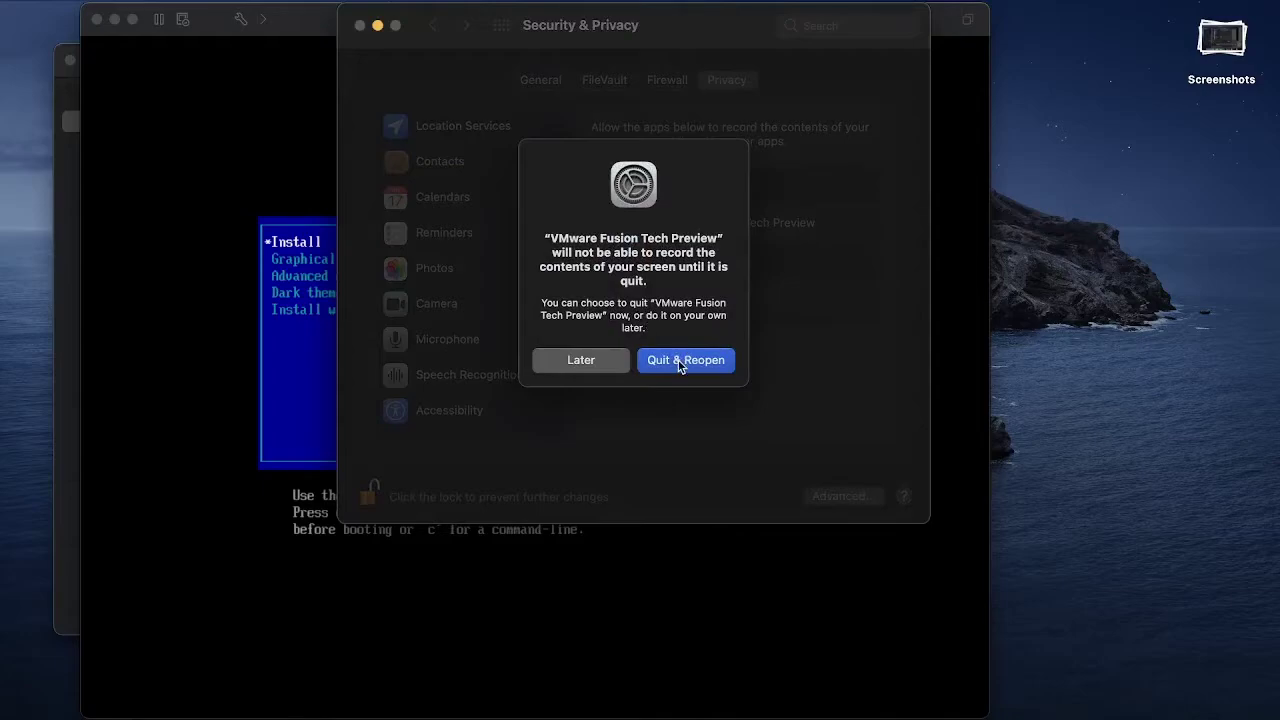
click(681, 361)
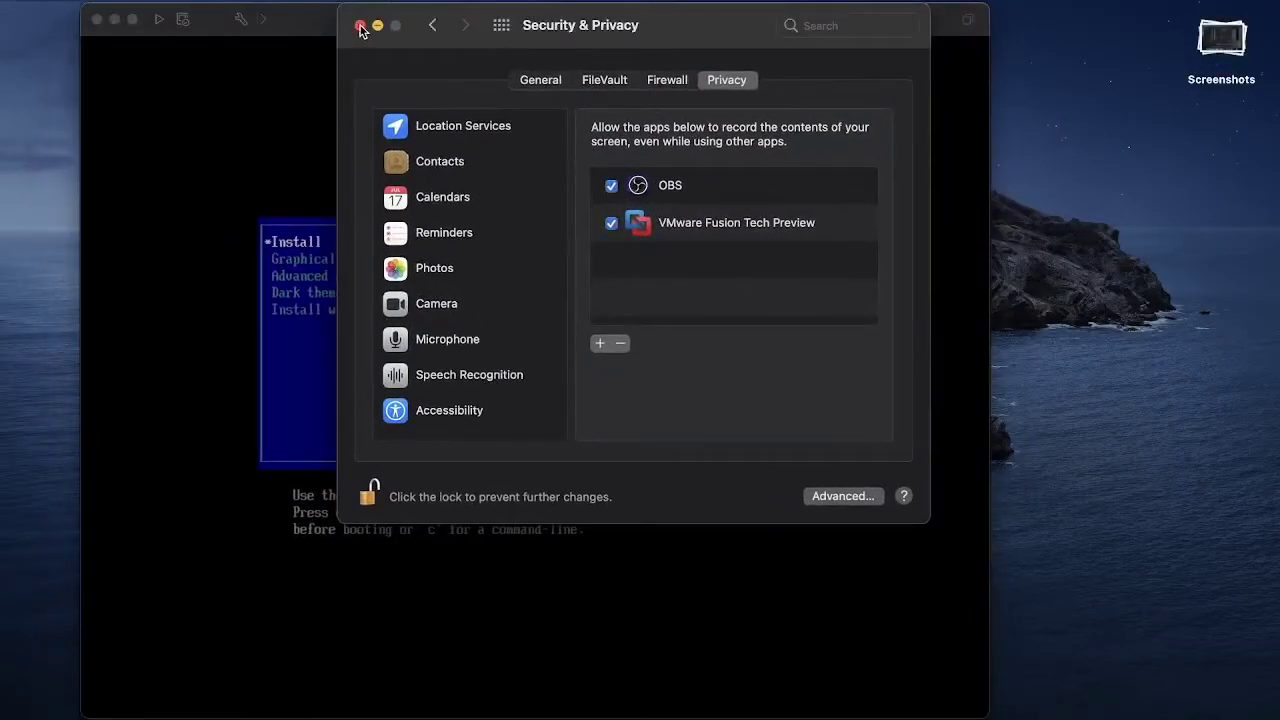
Close System Preferences, resume the Kali VM full screen, and boot the Graphical install entry
click(361, 27)
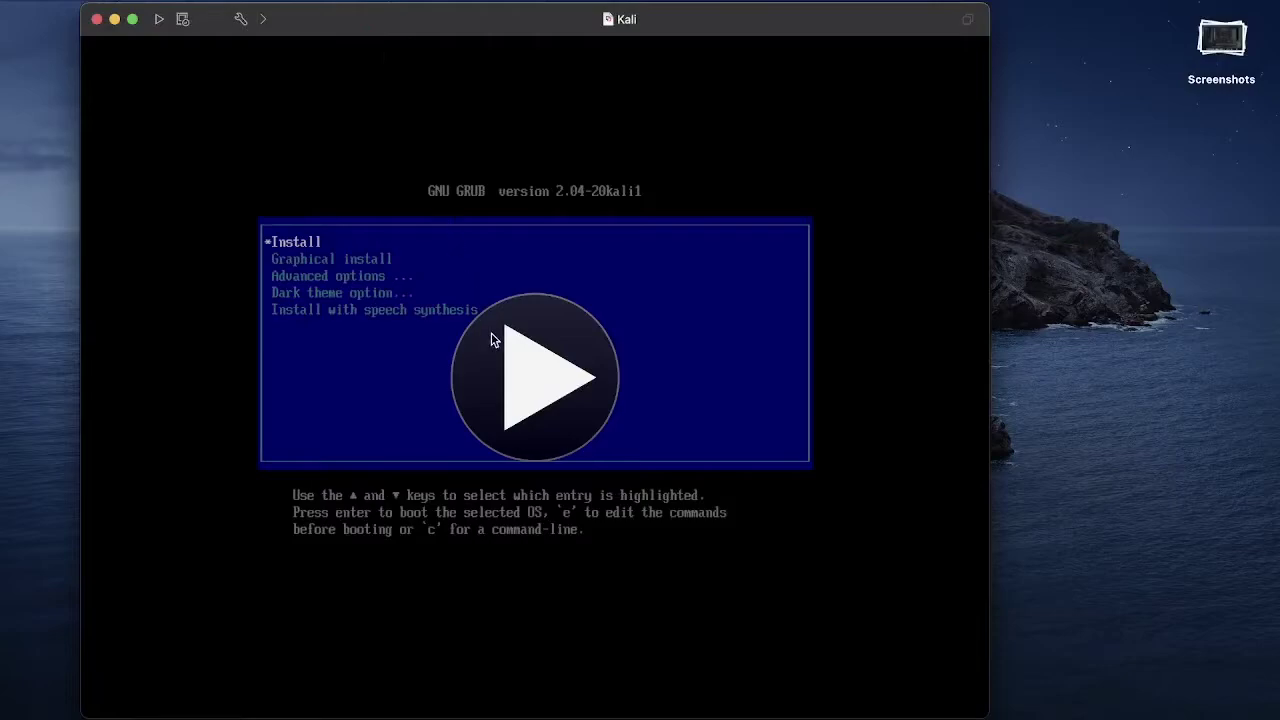
click(133, 20)
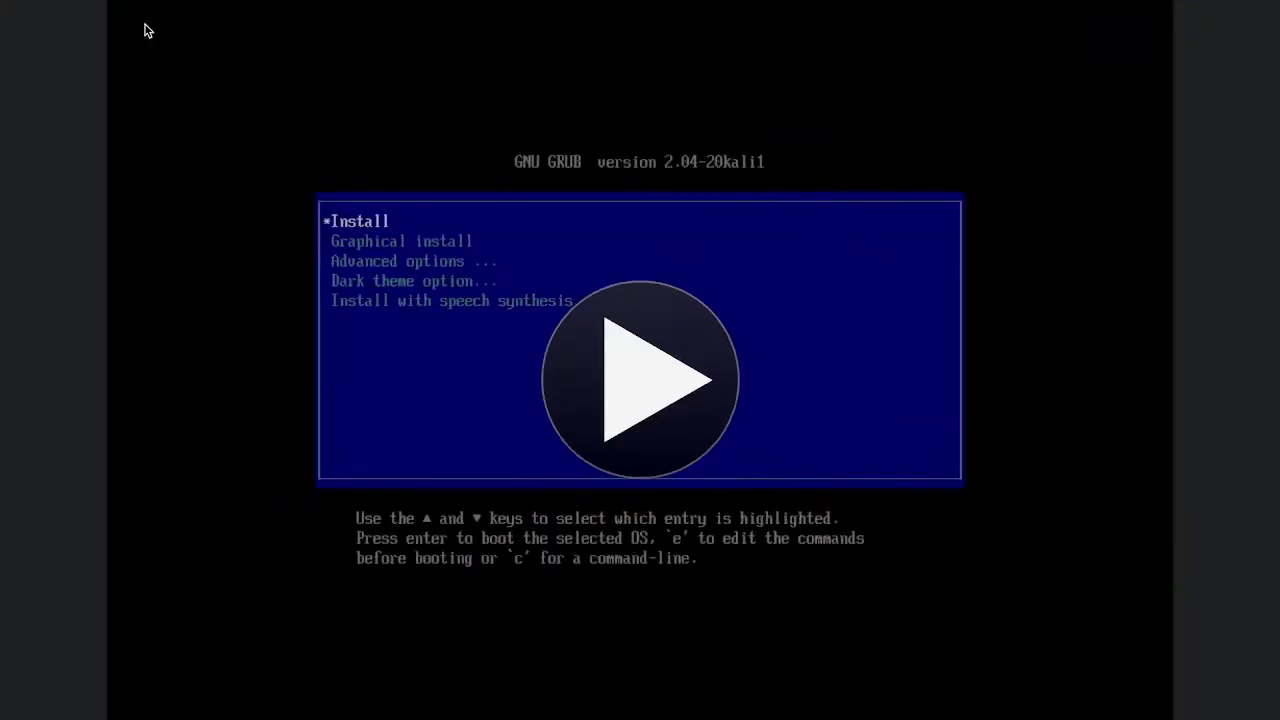
click(660, 374)
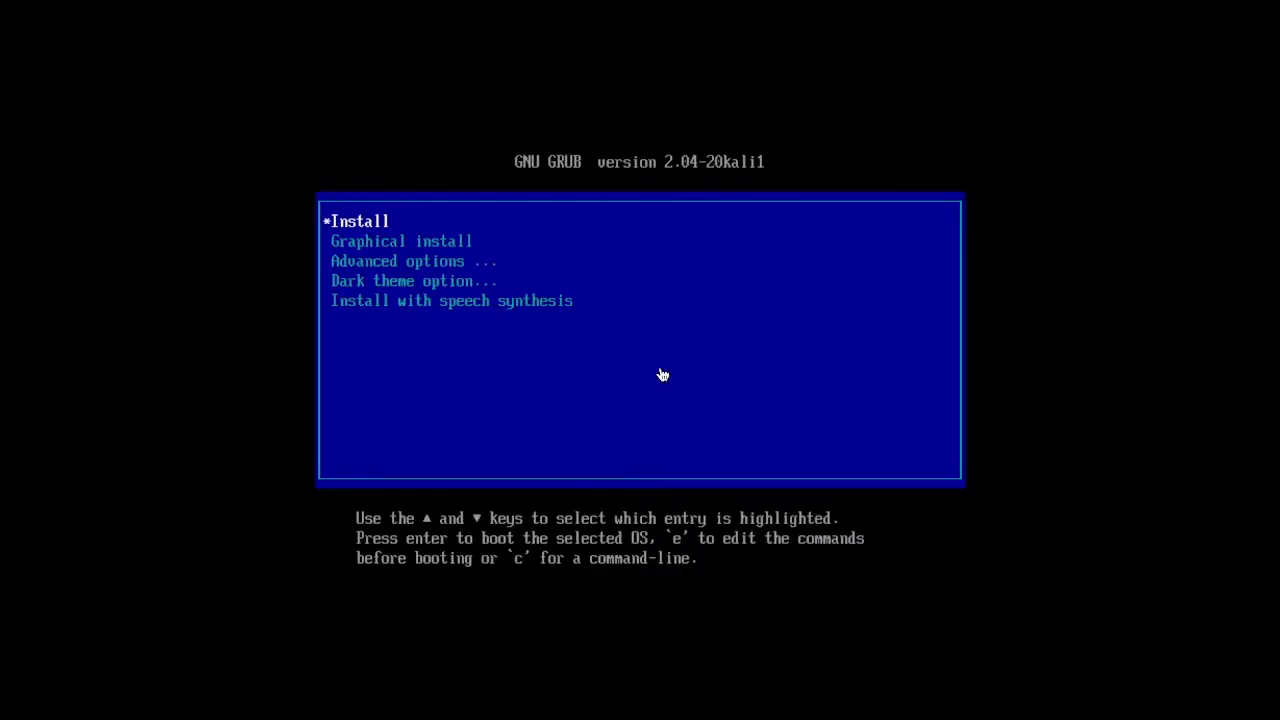
key(Down)
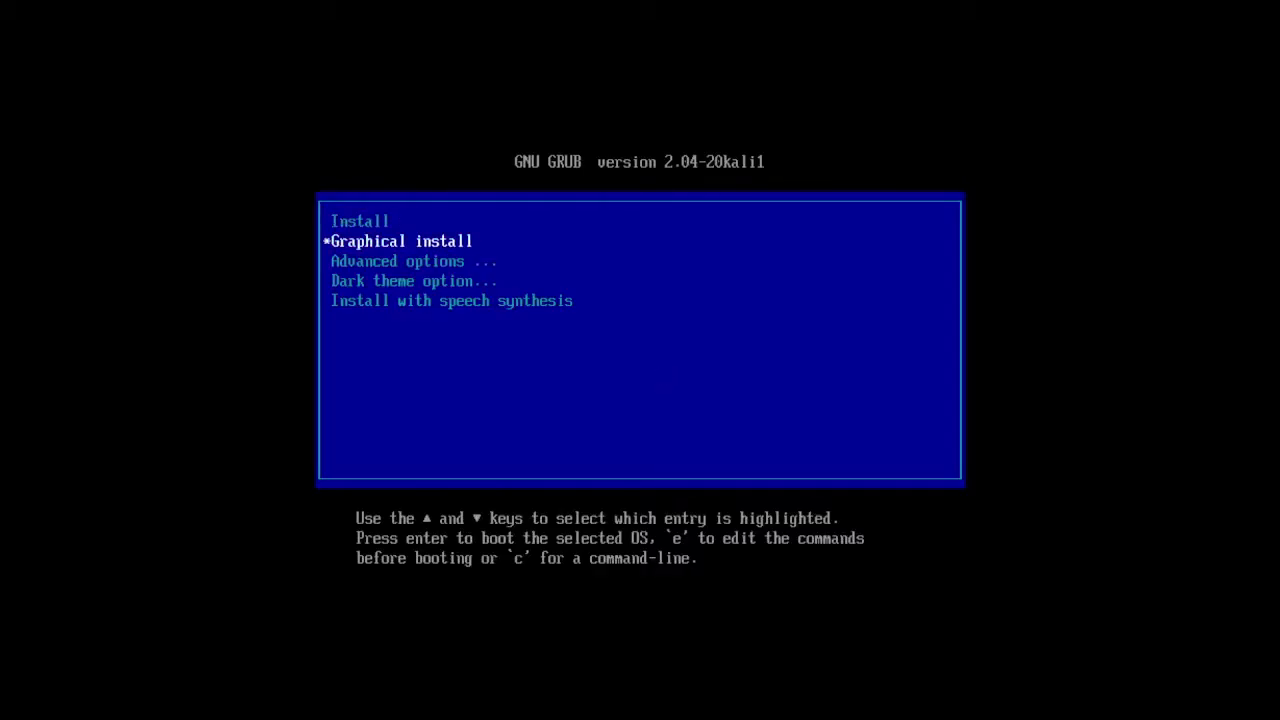
key(Return)
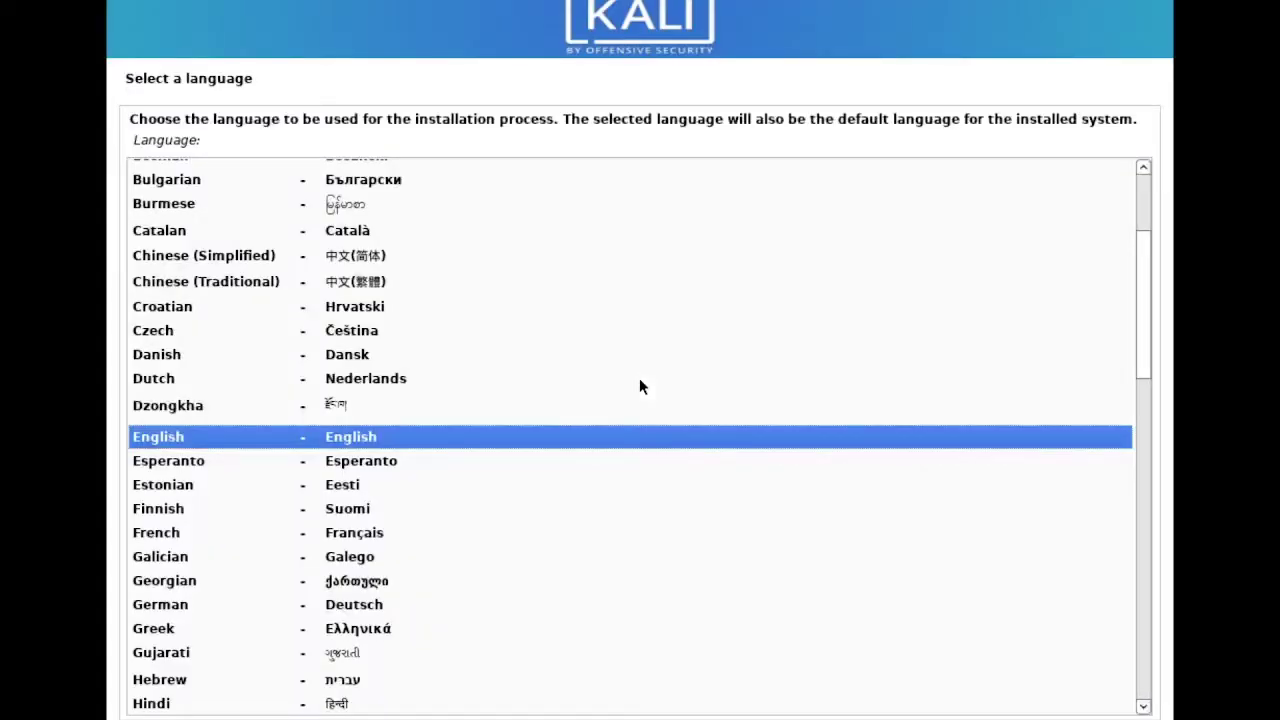
Choose English as installer language, India as location, and the American English keymap
key(Down)
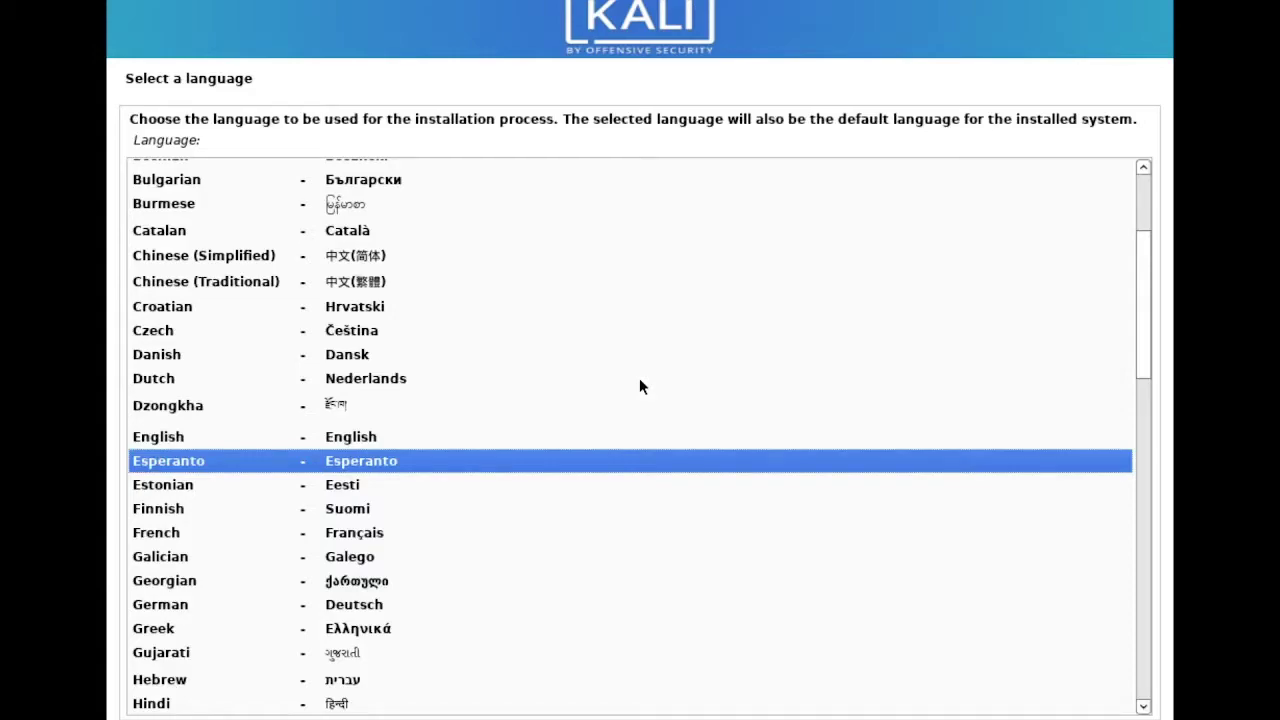
key(Up)
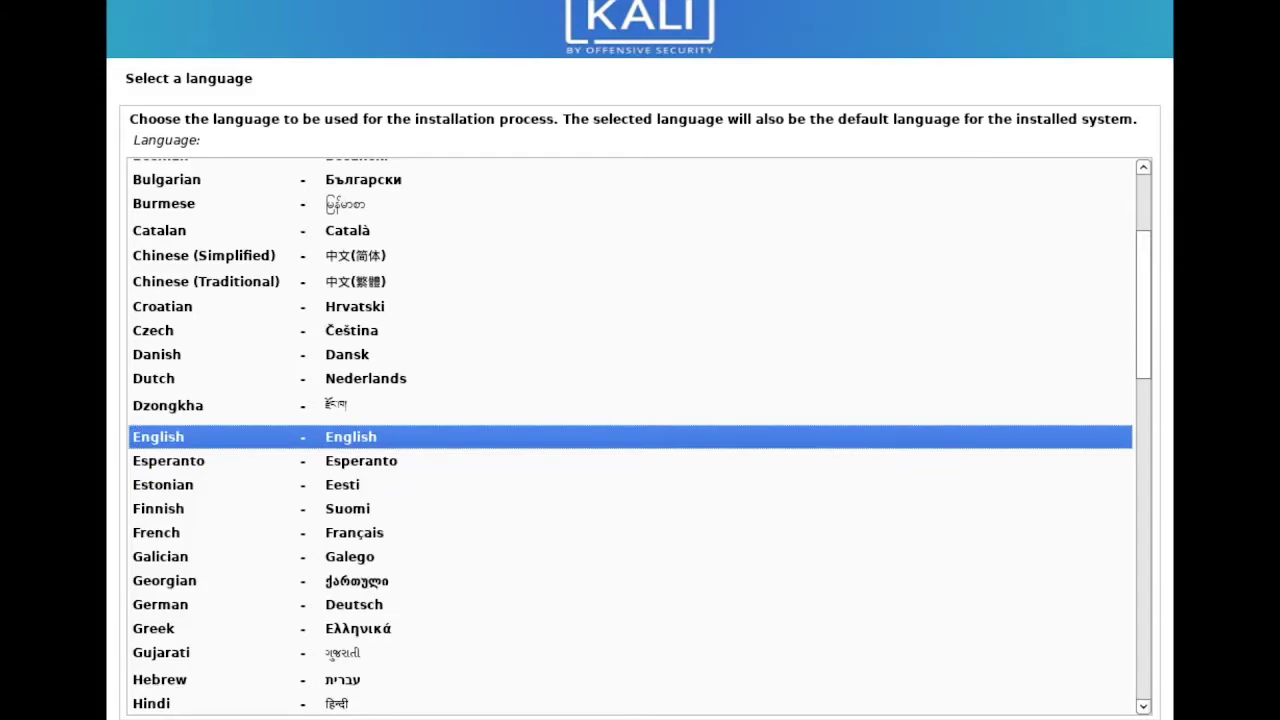
key(Return)
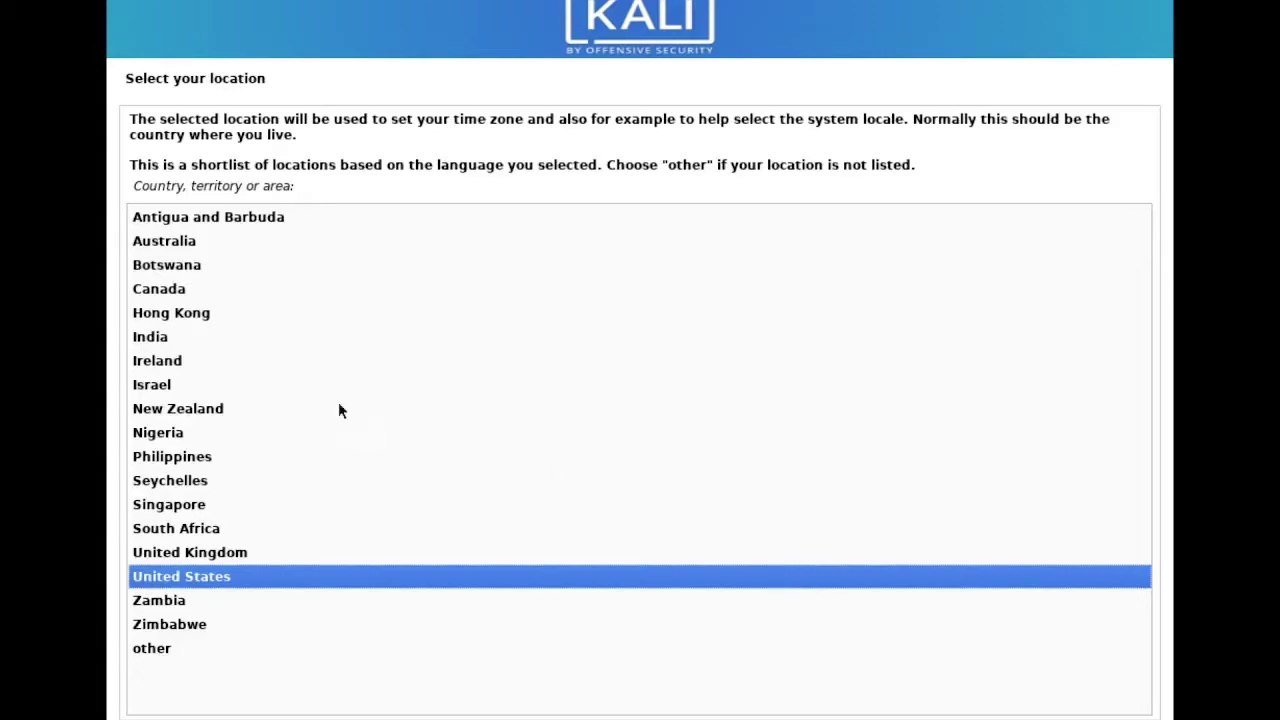
click(142, 340)
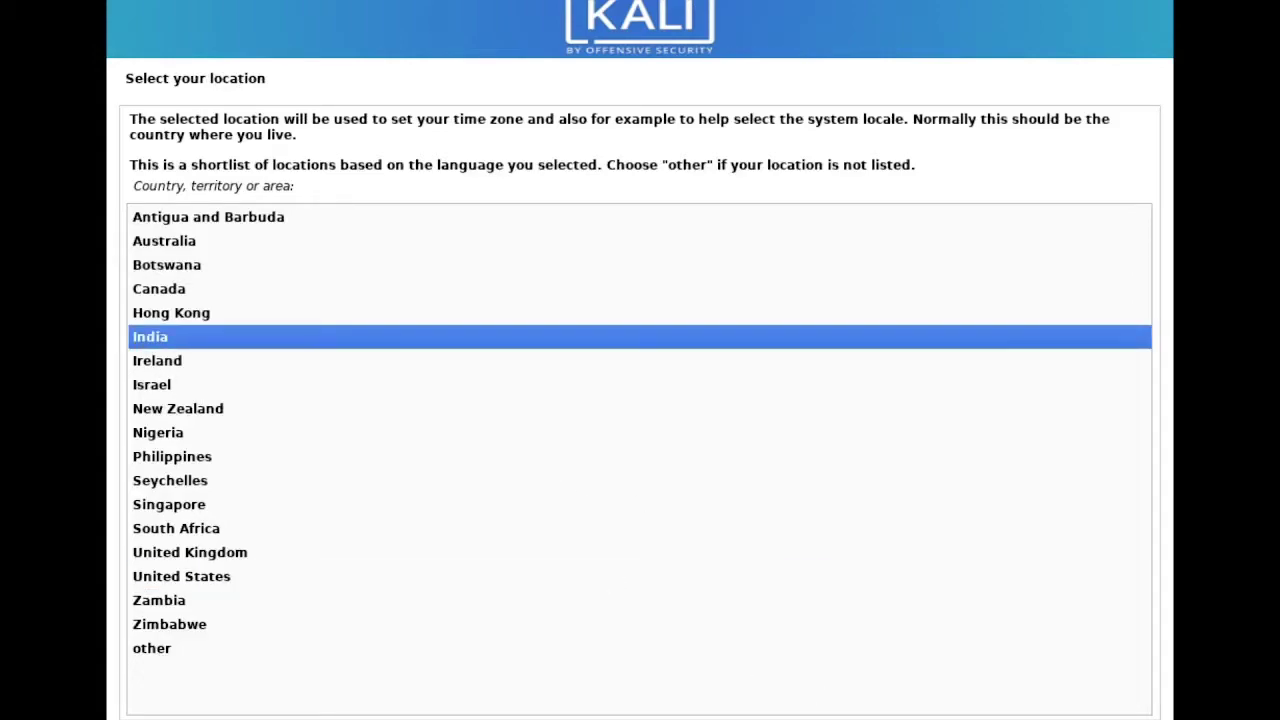
key(Return)
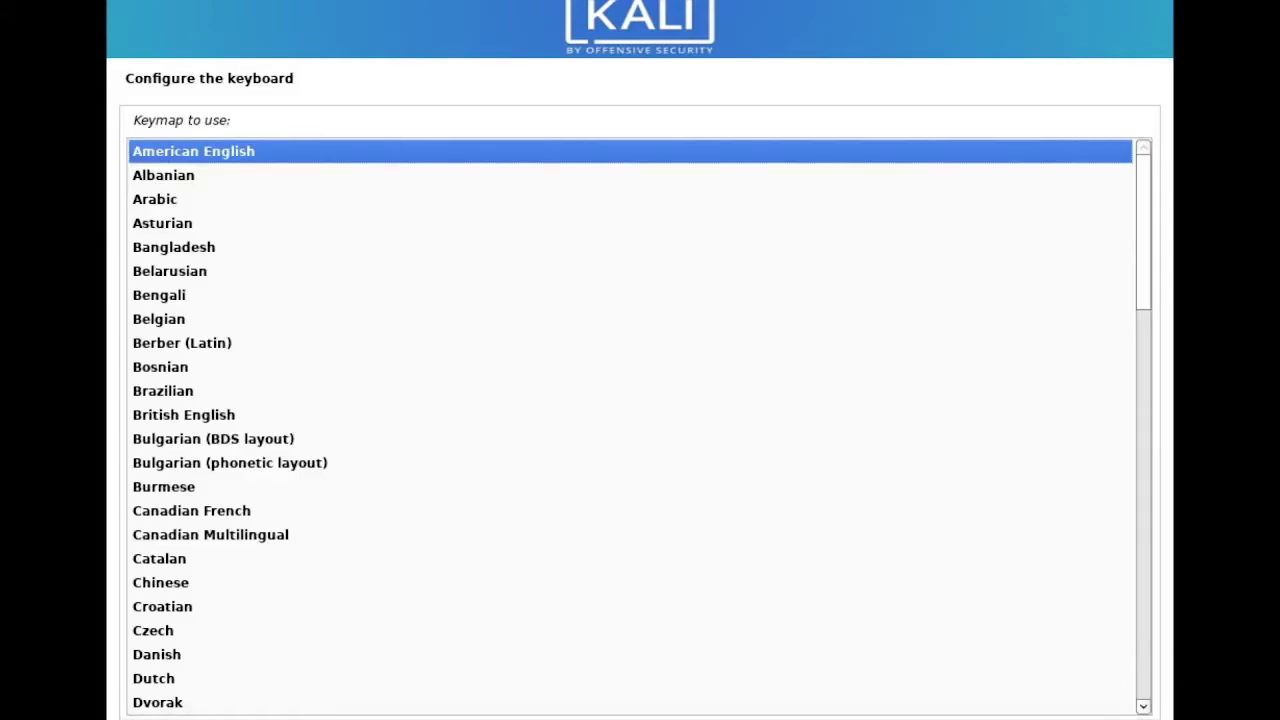
key(Return)
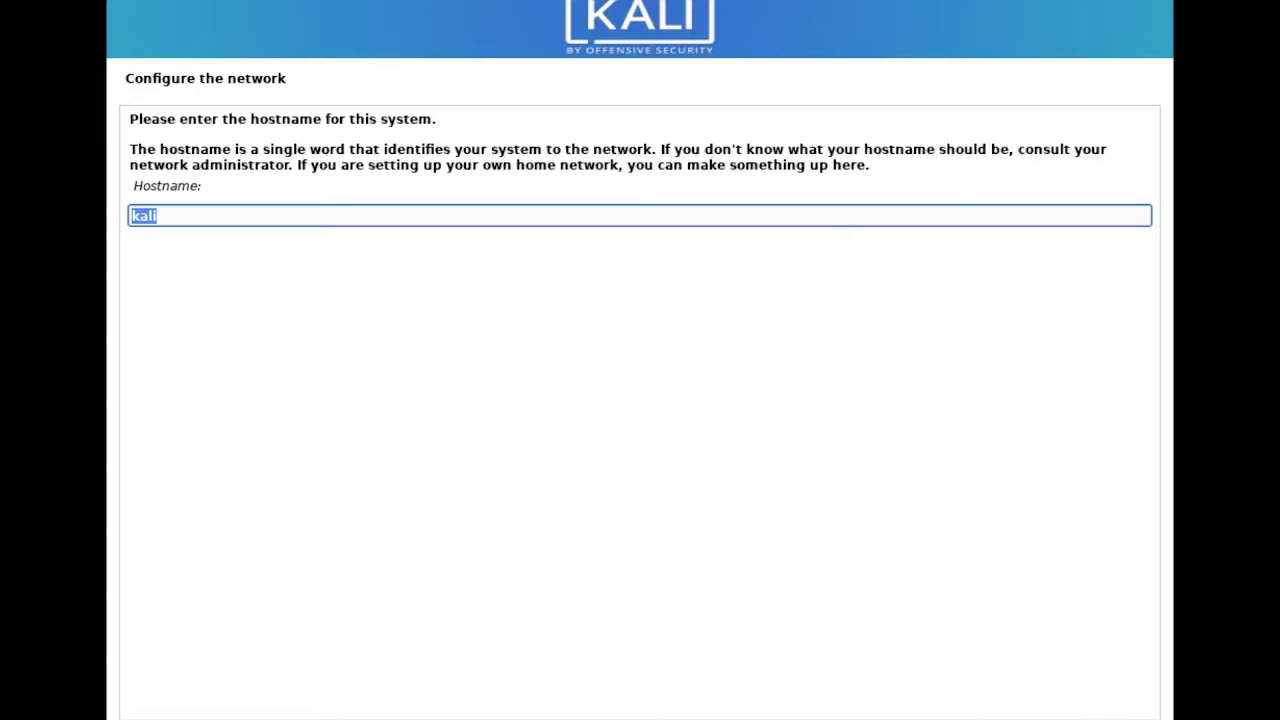
Keep hostname kali with an empty domain, and enter the new user's full name and username
key(Return)
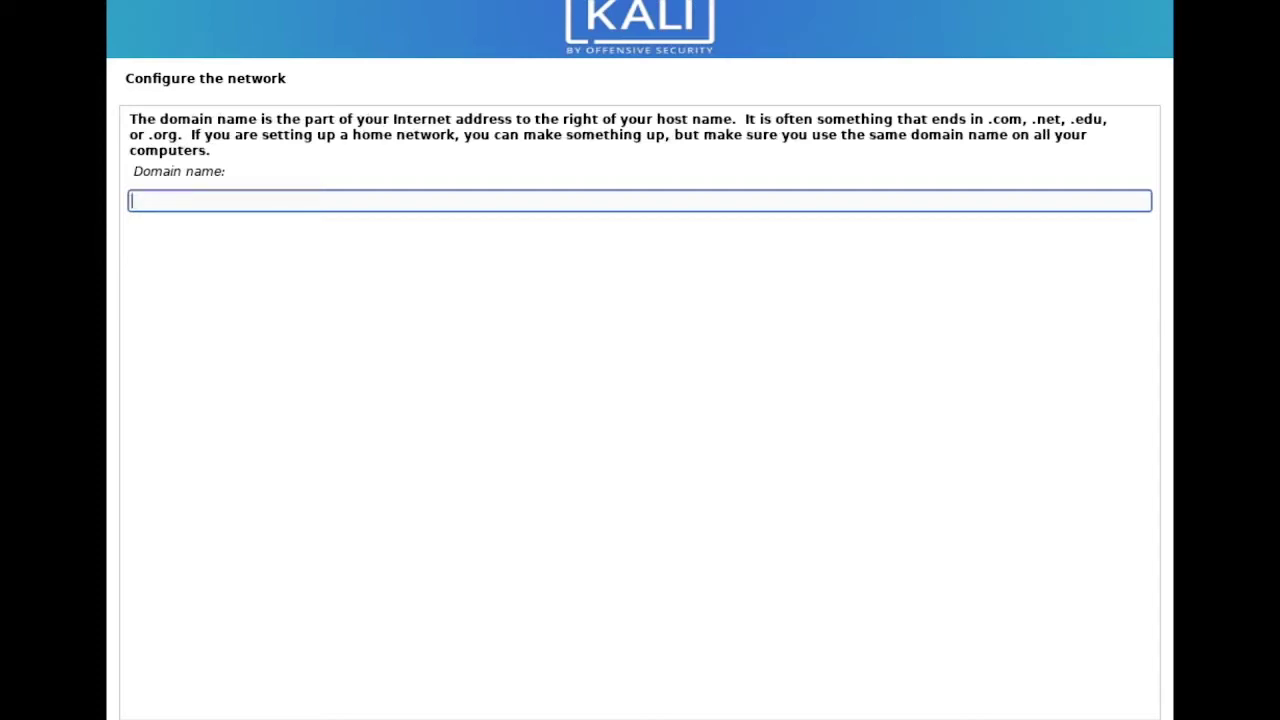
key(Return)
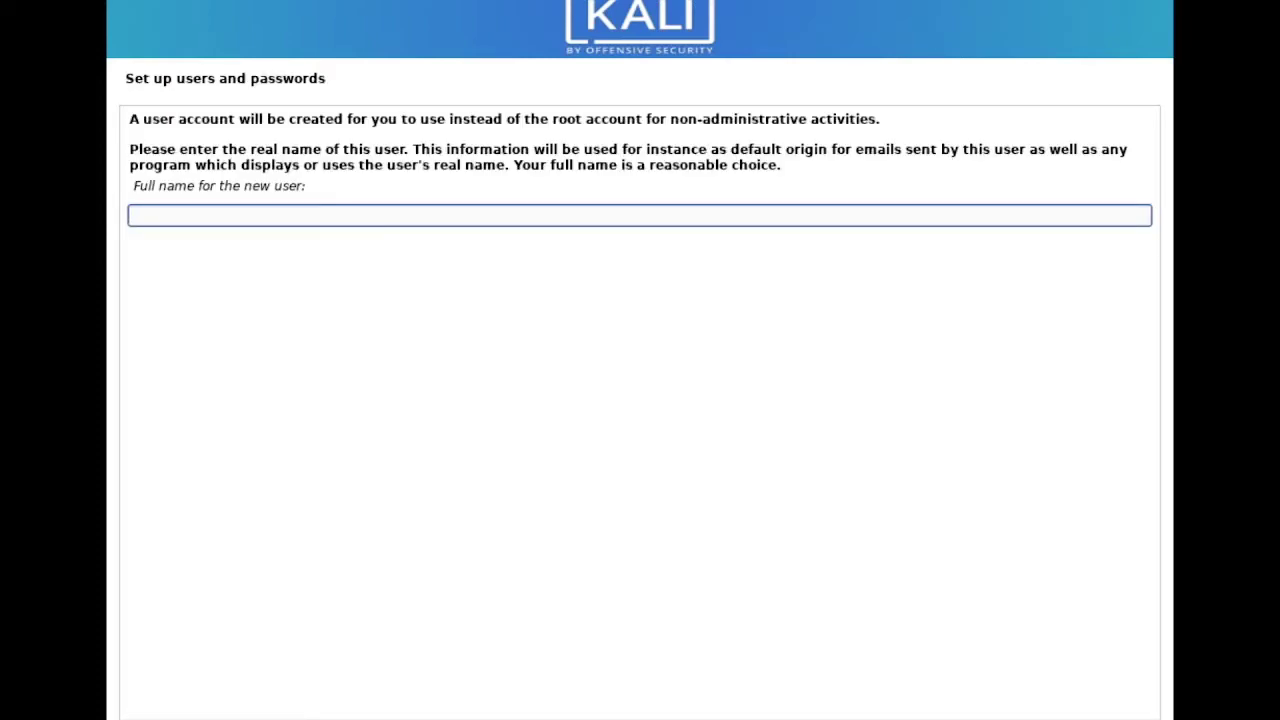
text(cyfire)
key(Return)
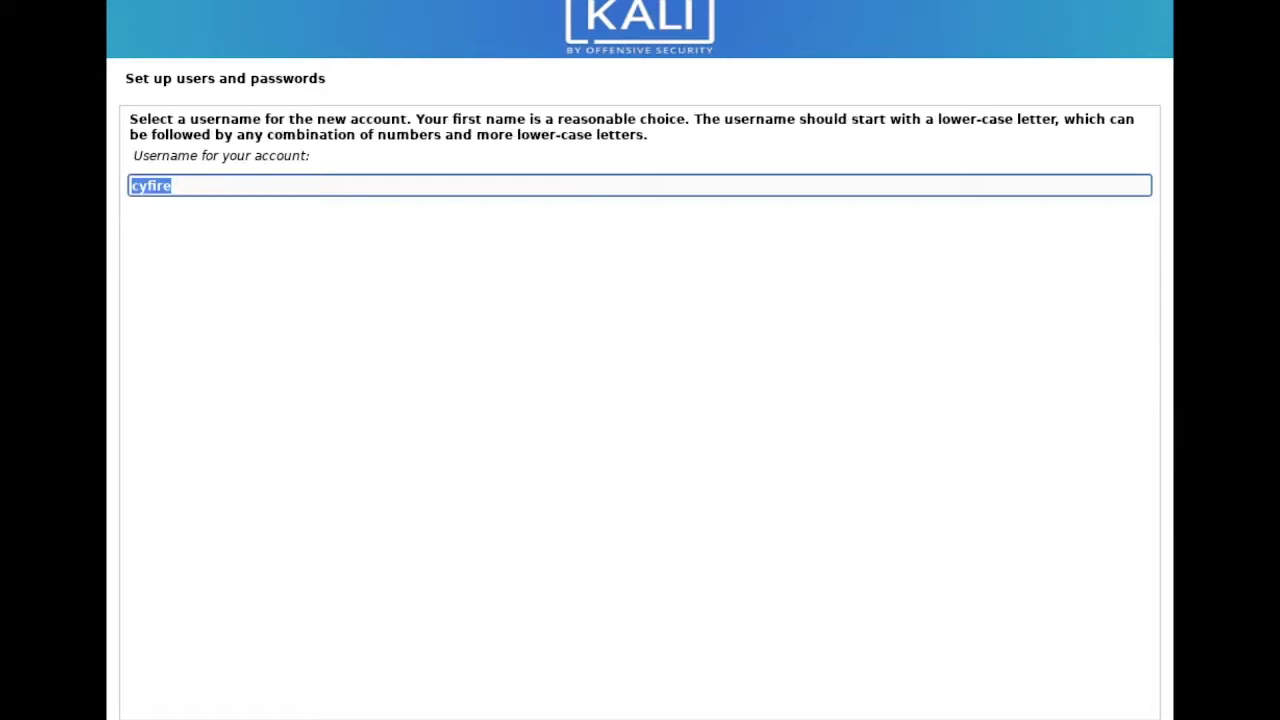
key(Return)
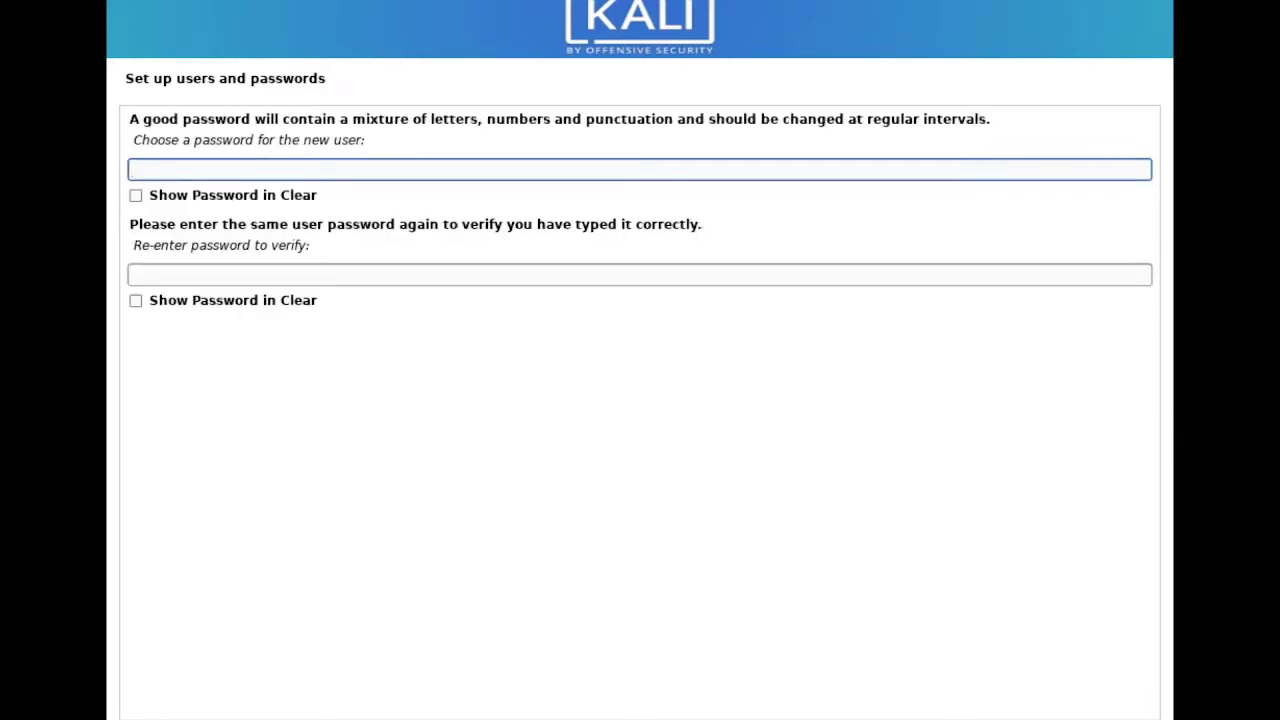
Enter and confirm the new user's password
text(kali)
click(838, 270)
text(kali)
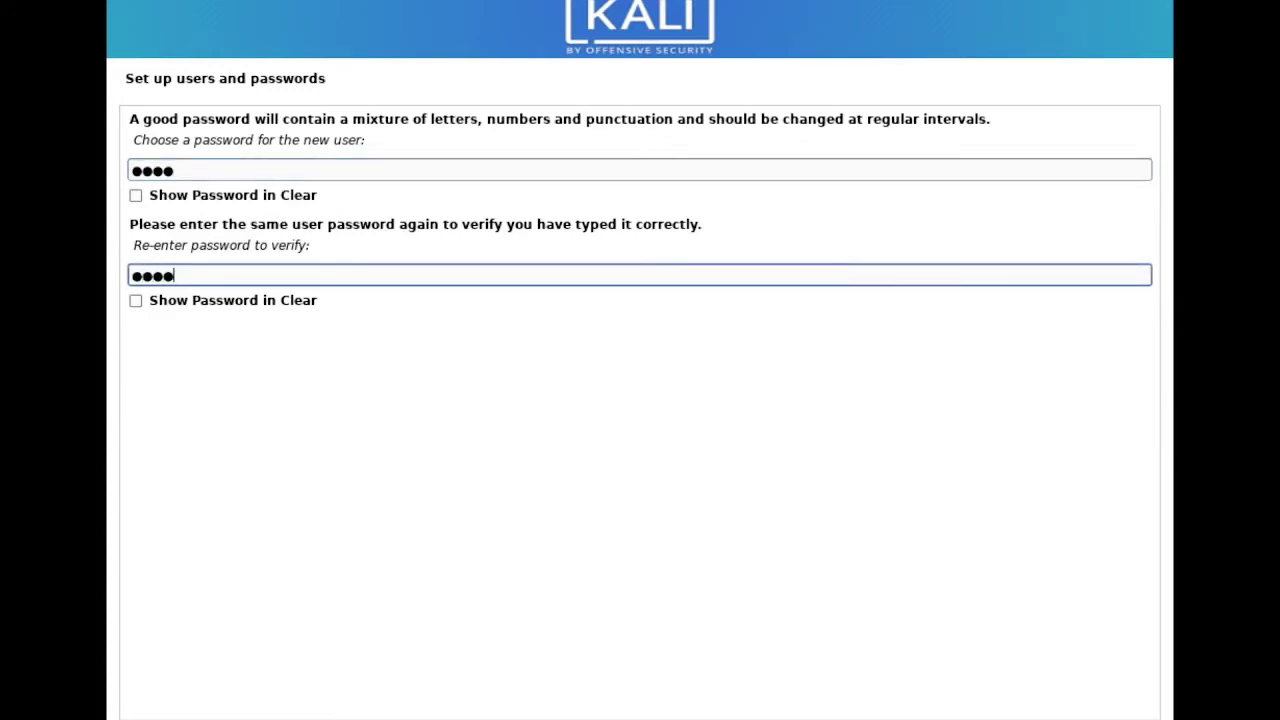
key(Return)
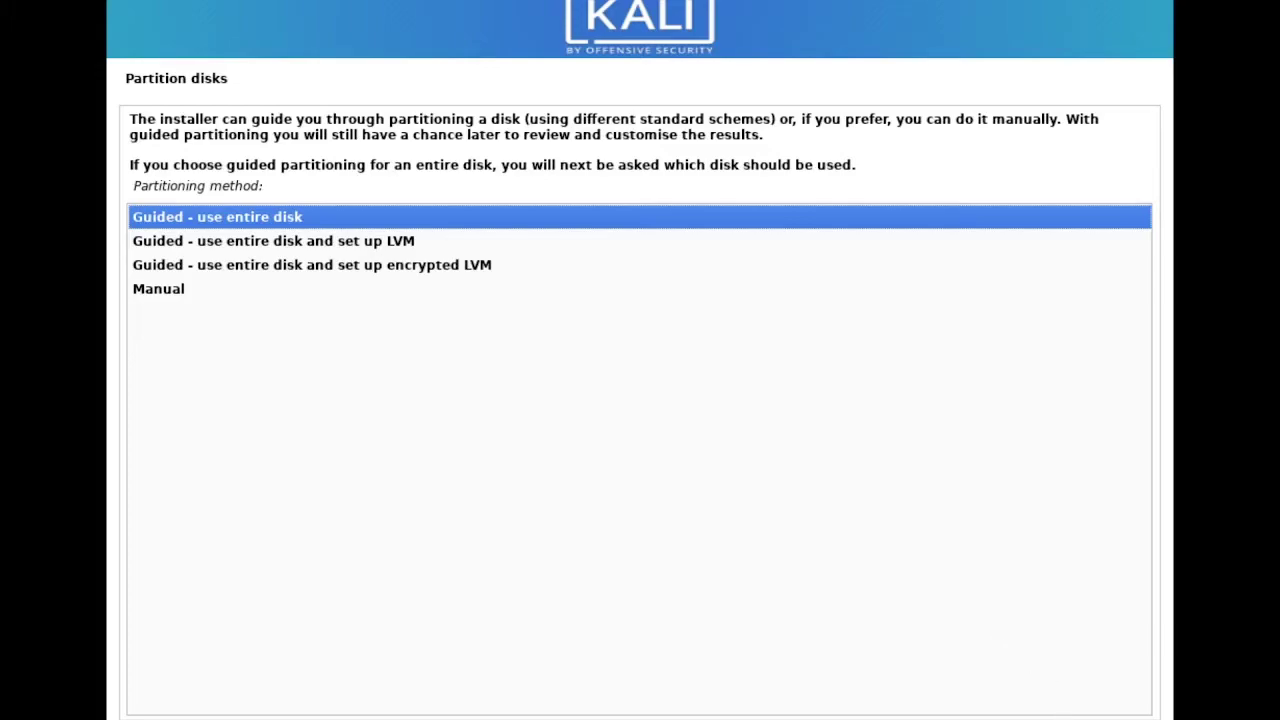
Guided-partition the whole NVMe disk with all files in one partition and write the changes
key(Return)
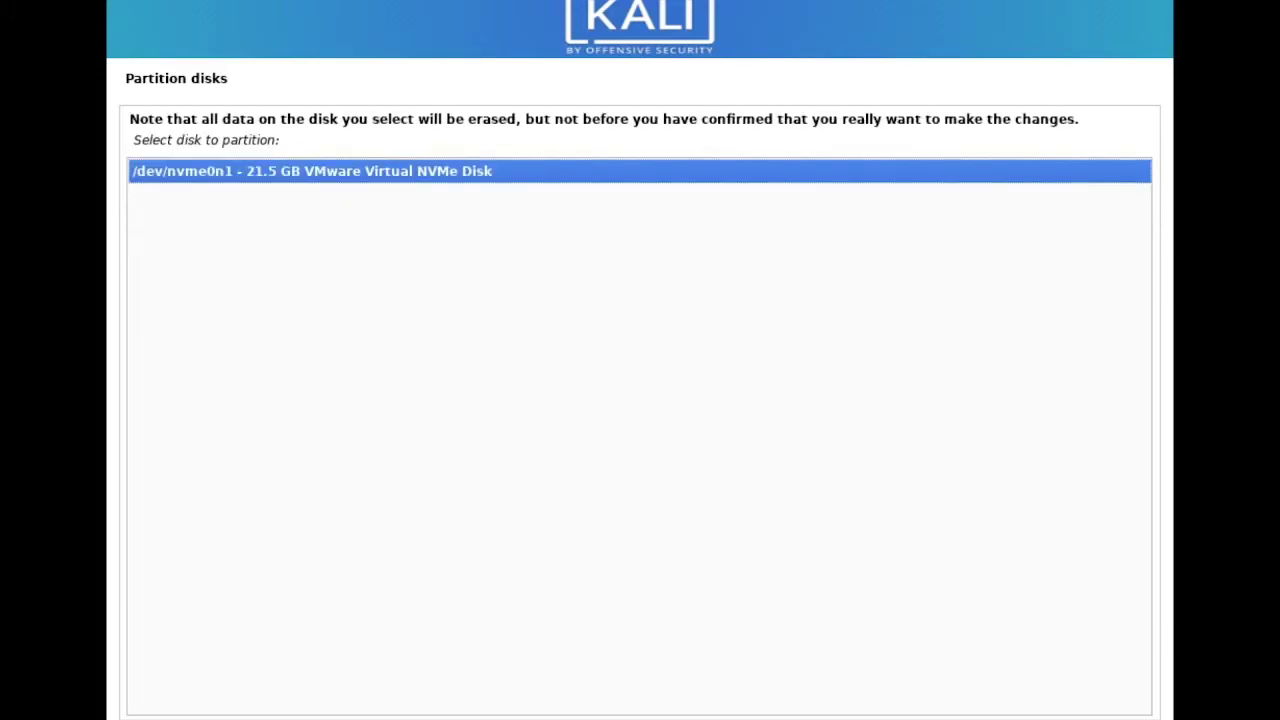
key(Return)
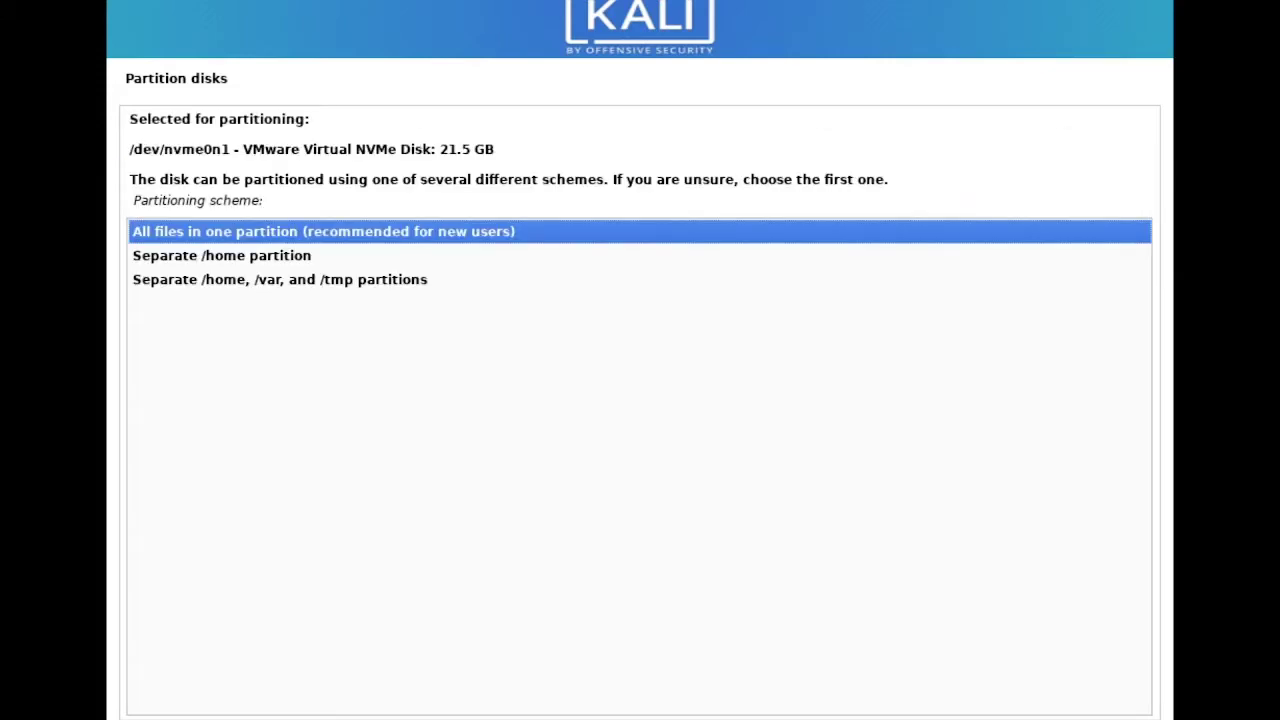
key(Return)
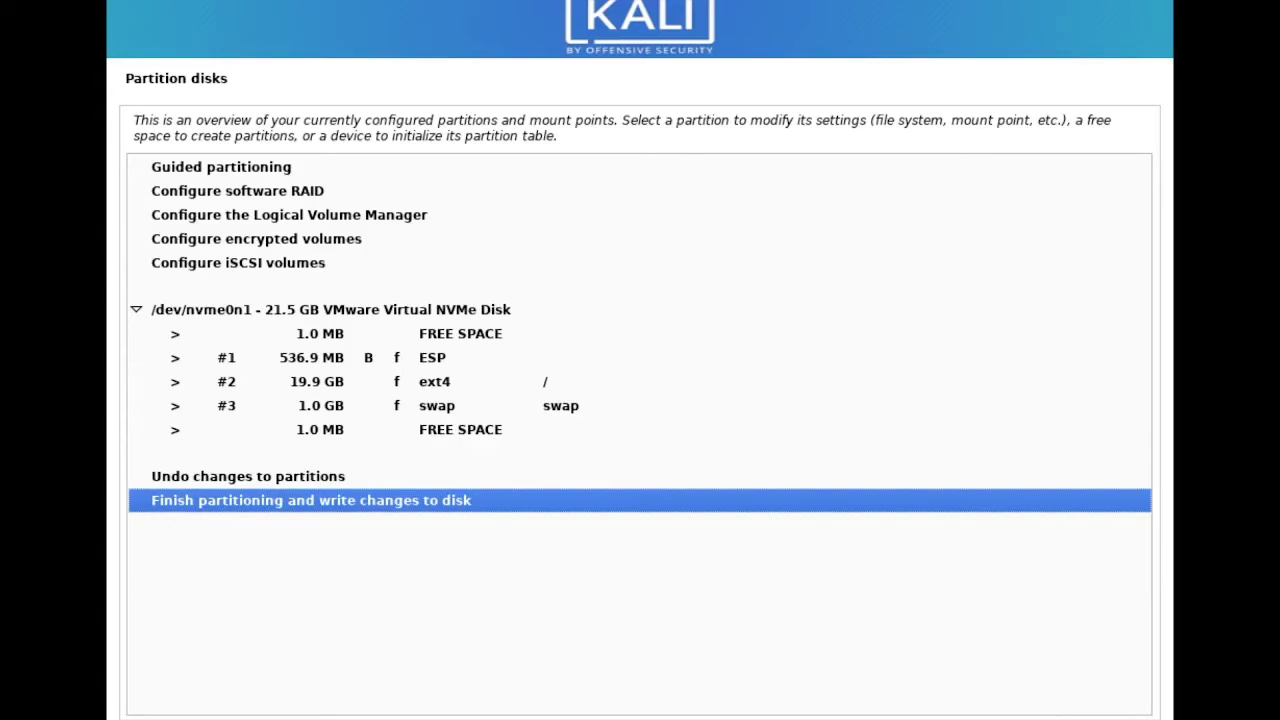
key(Return)
click(158, 322)
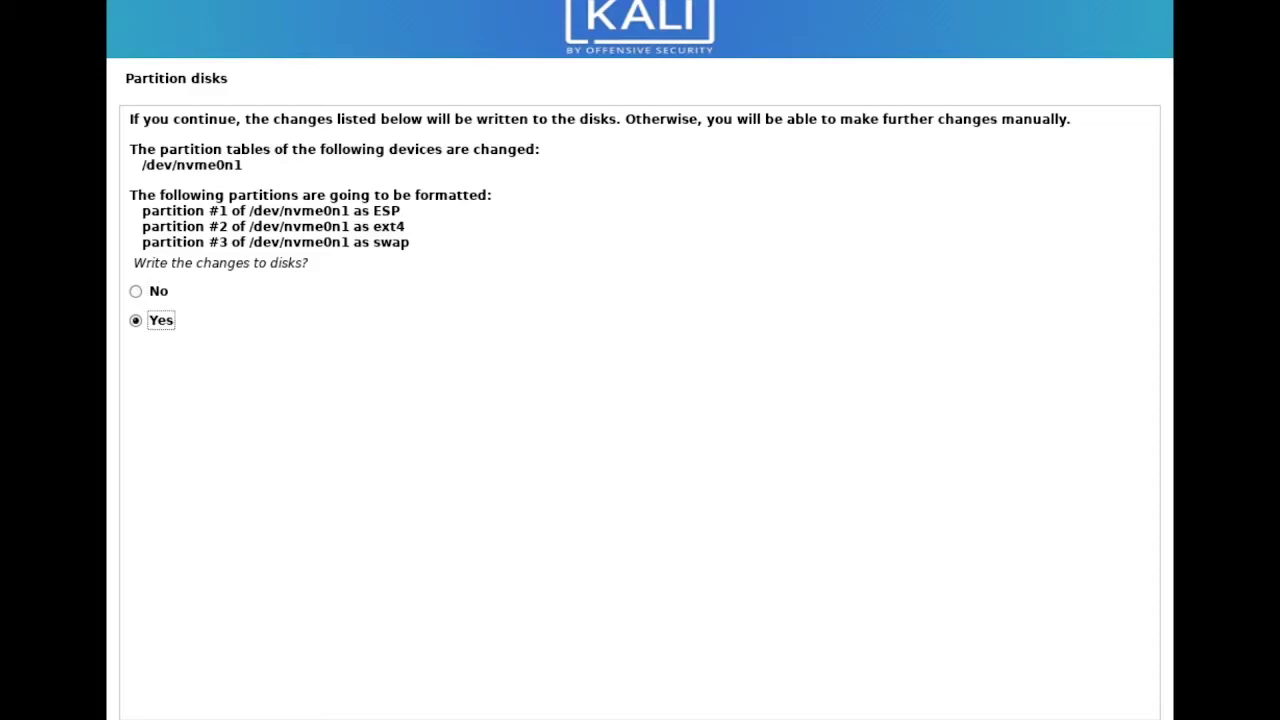
key(Return)
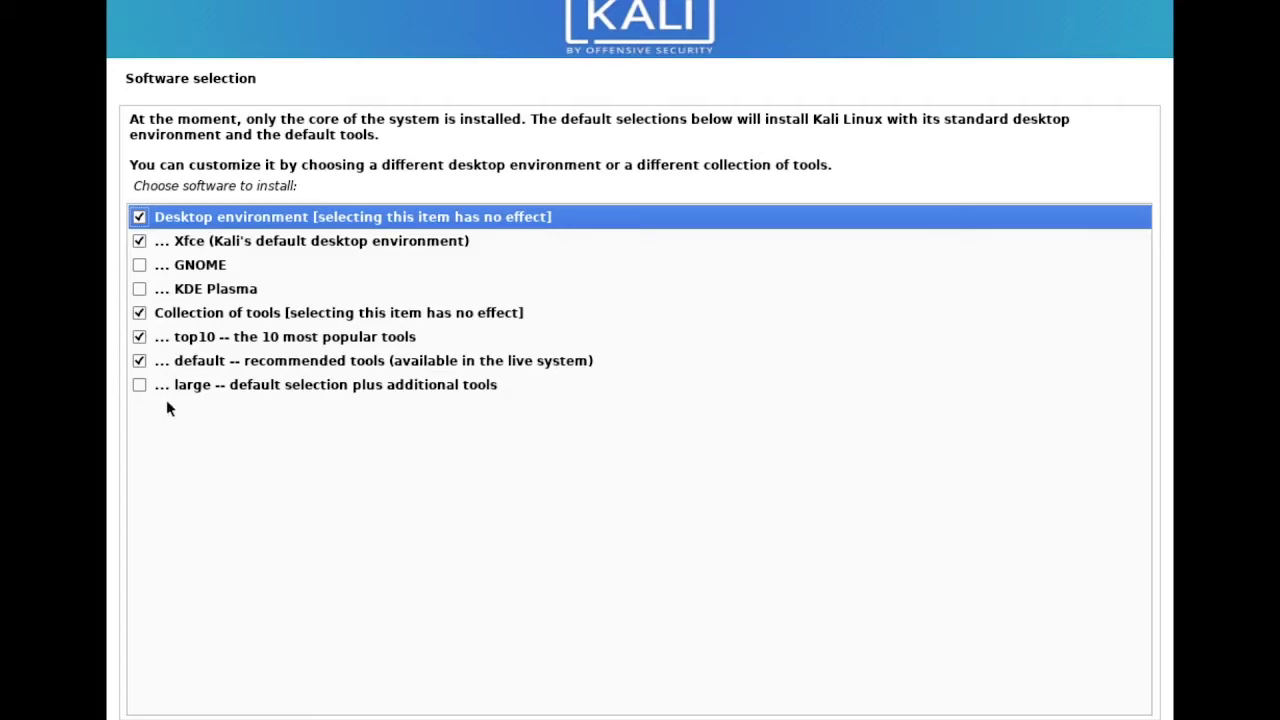
Add 'large -- default selection plus additional tools' to the software selection and continue
click(139, 386)
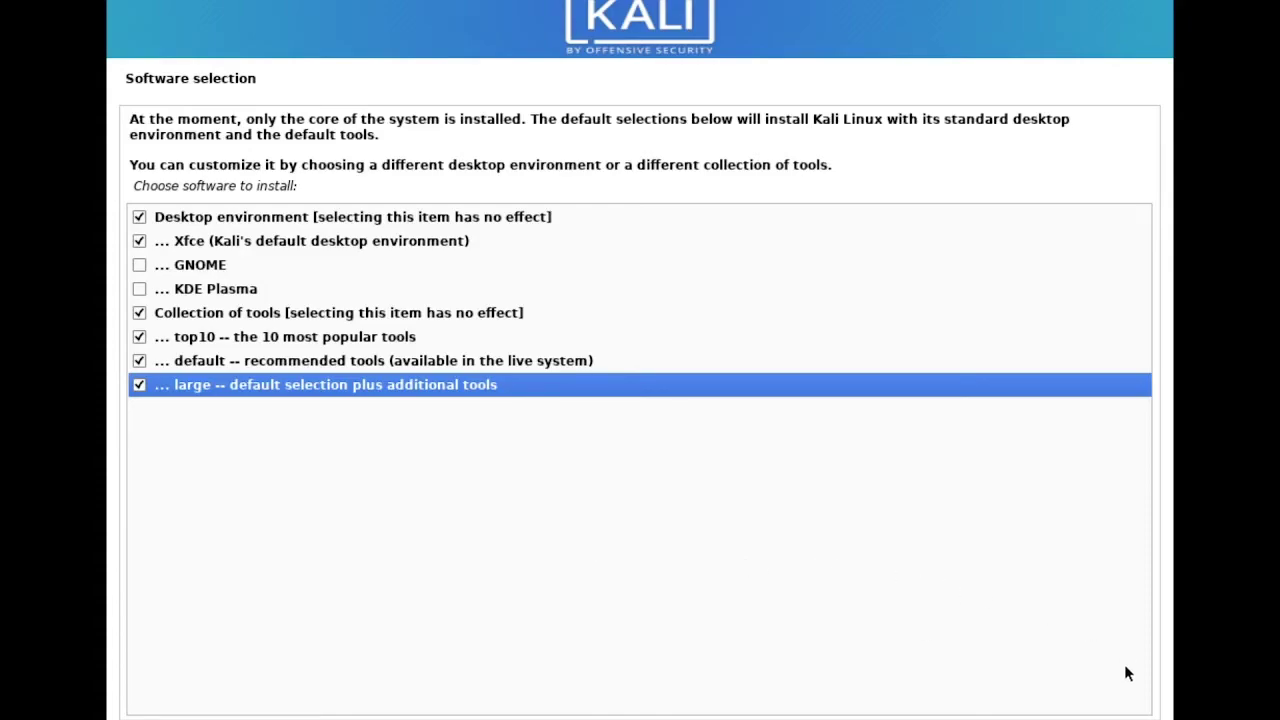
click(1055, 706)
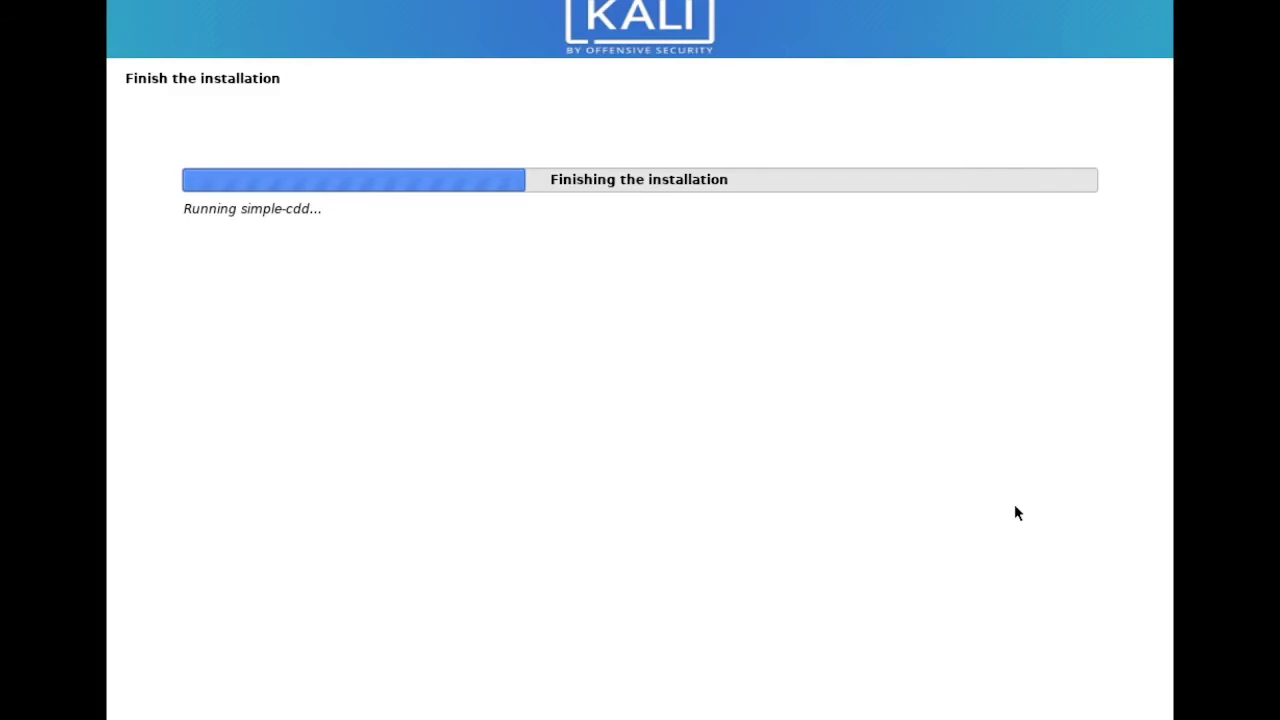
Reboot into the installed Kali system once the installation completes
key(ctrl+Up)
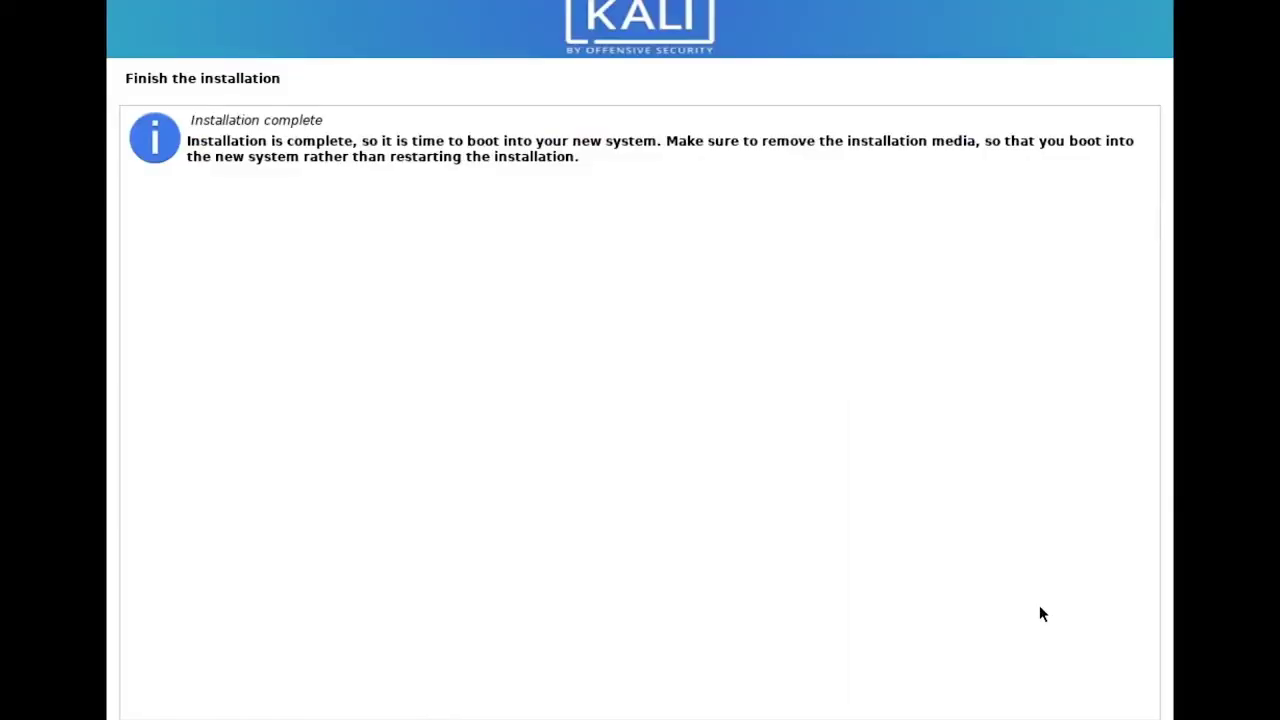
key(Return)
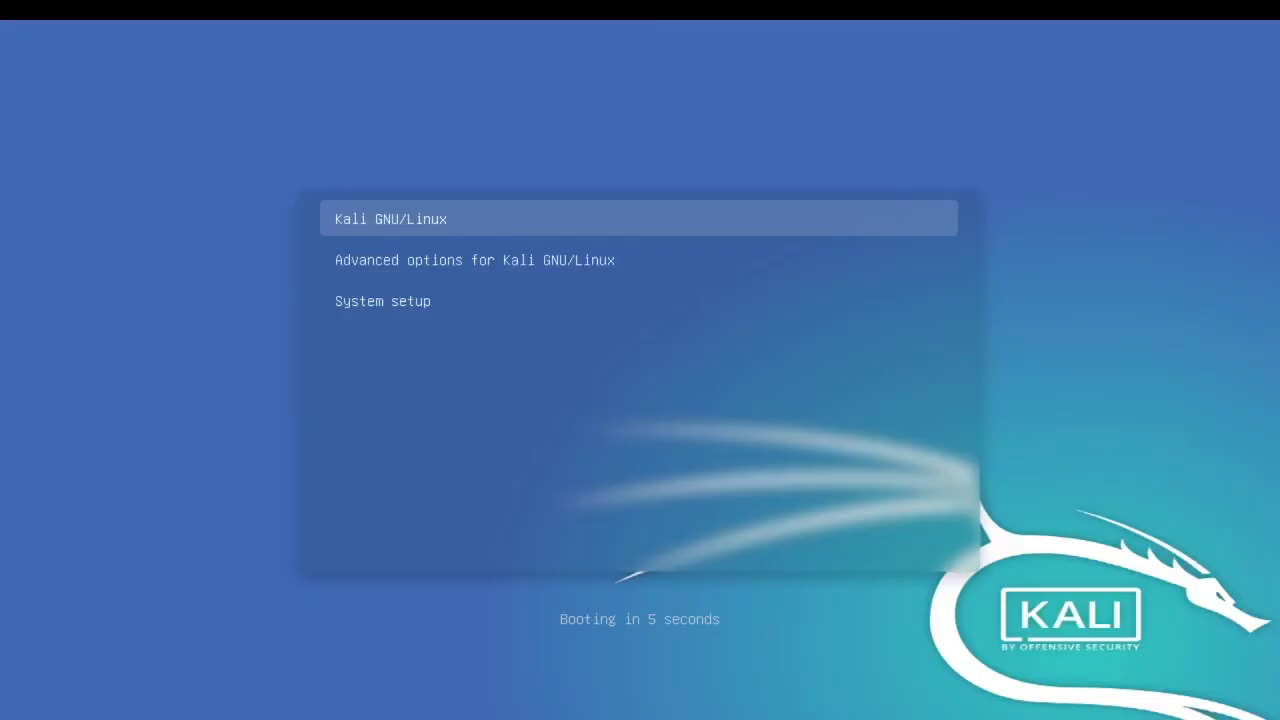
Boot Kali GNU/Linux, allow microphone access, and log in with the new user's username and password
key(Return)
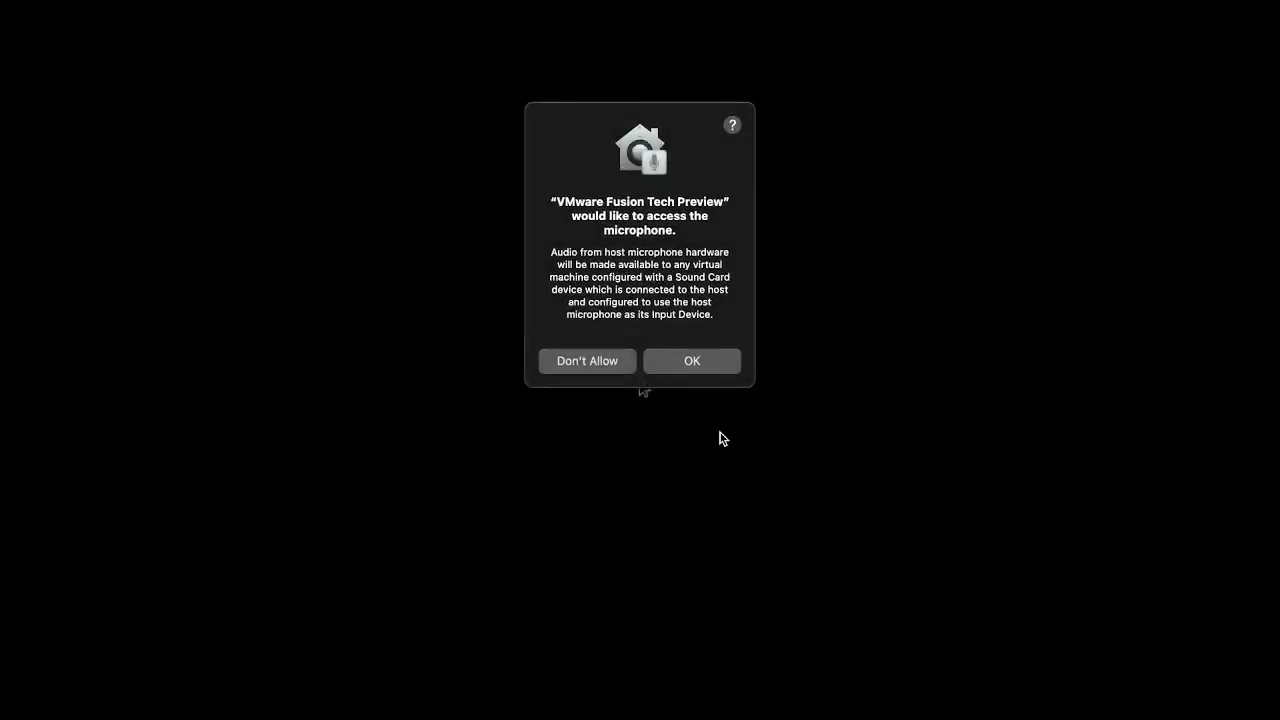
click(701, 364)
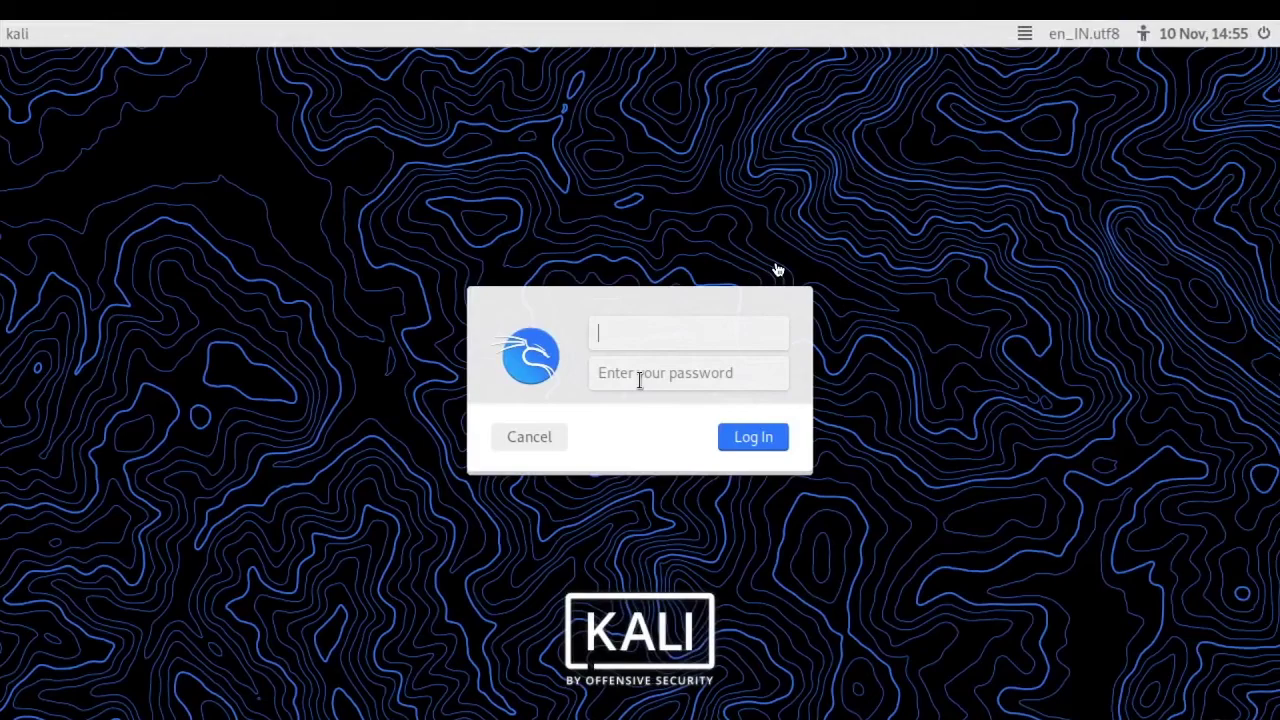
text(k)
key(BackSpace)
text(cyfire)
key(Tab)
text(••••)
key(Return)
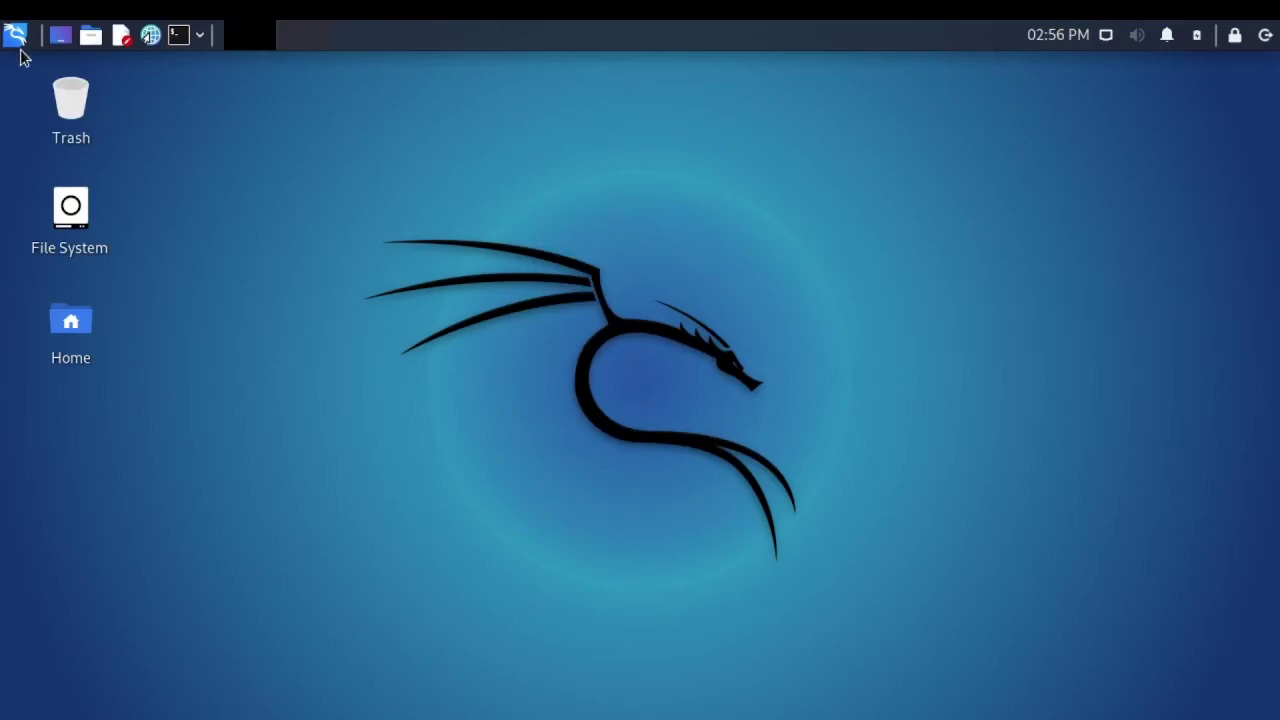
Search 'setting' in the application menu and open Display in the Settings Manager
click(15, 35)
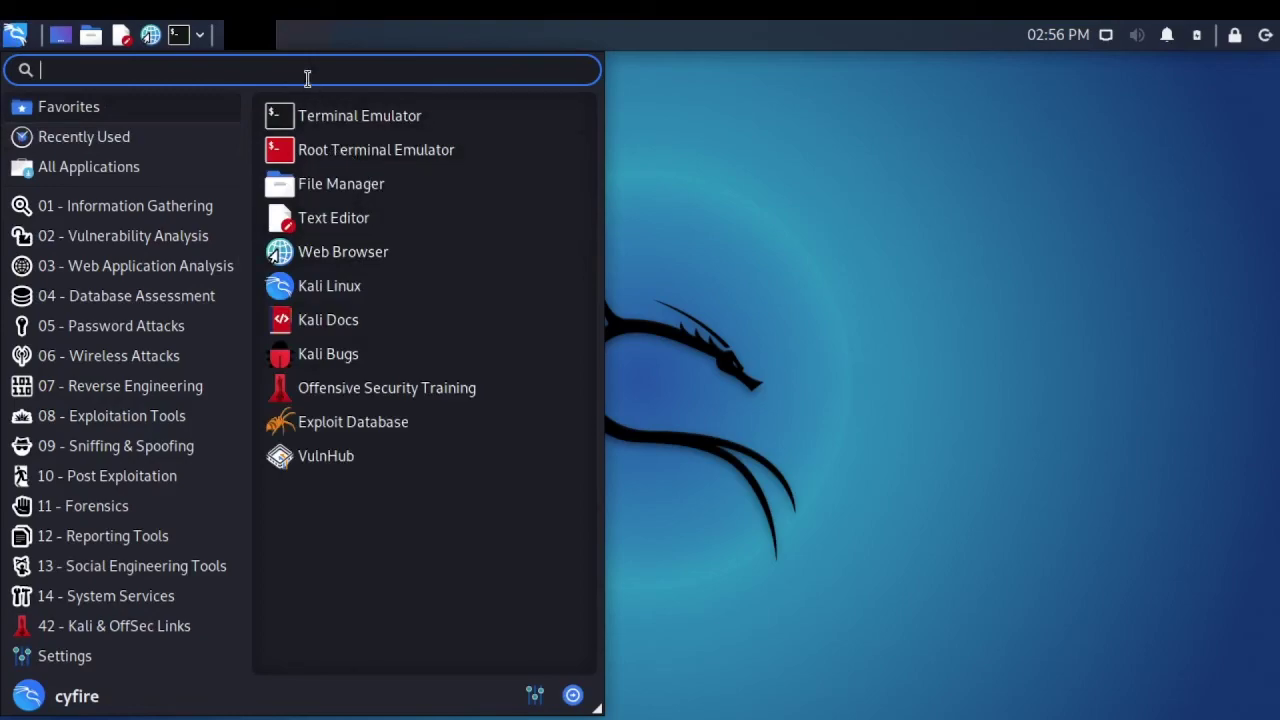
text(setting)
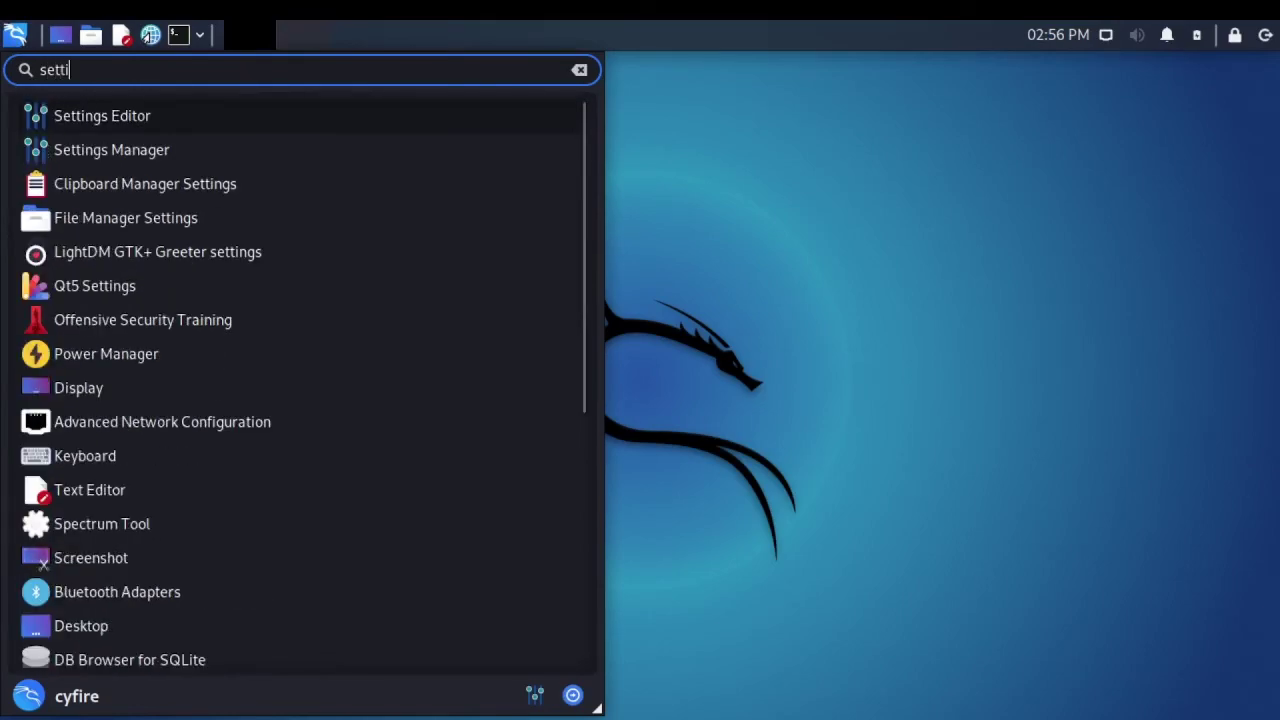
key(Down)
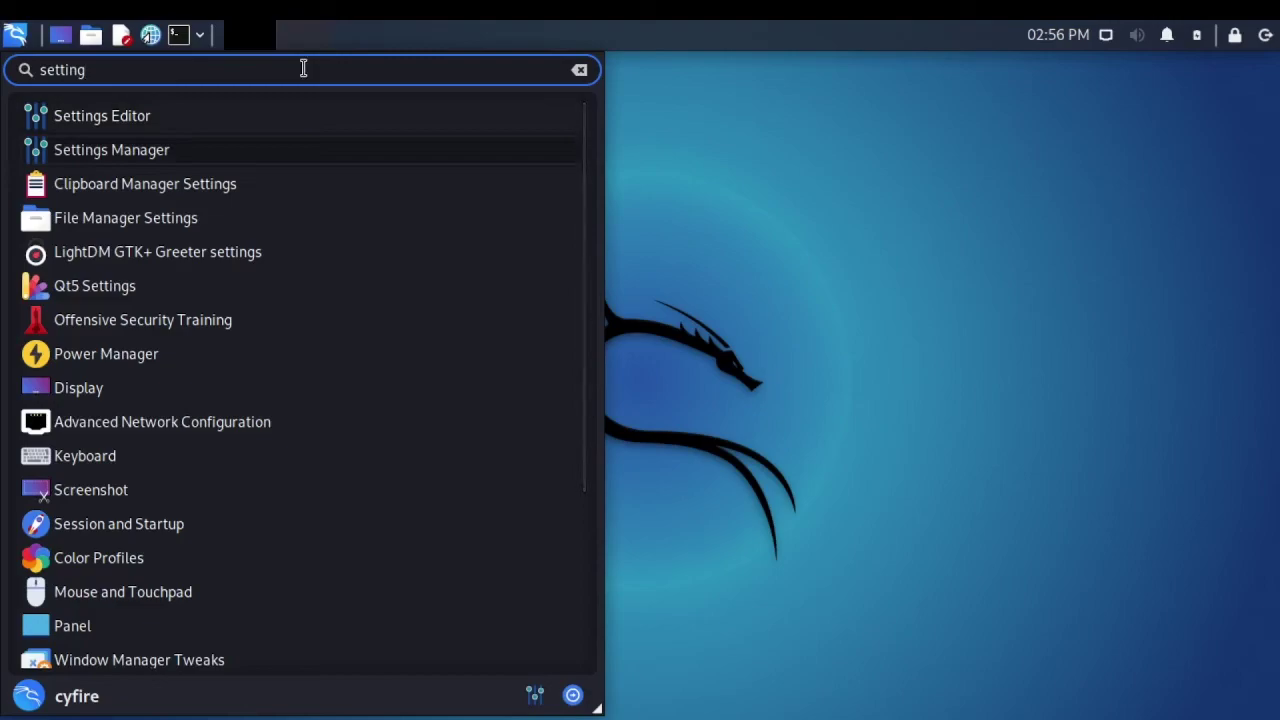
key(Return)
scroll(254, 441, down, 2)
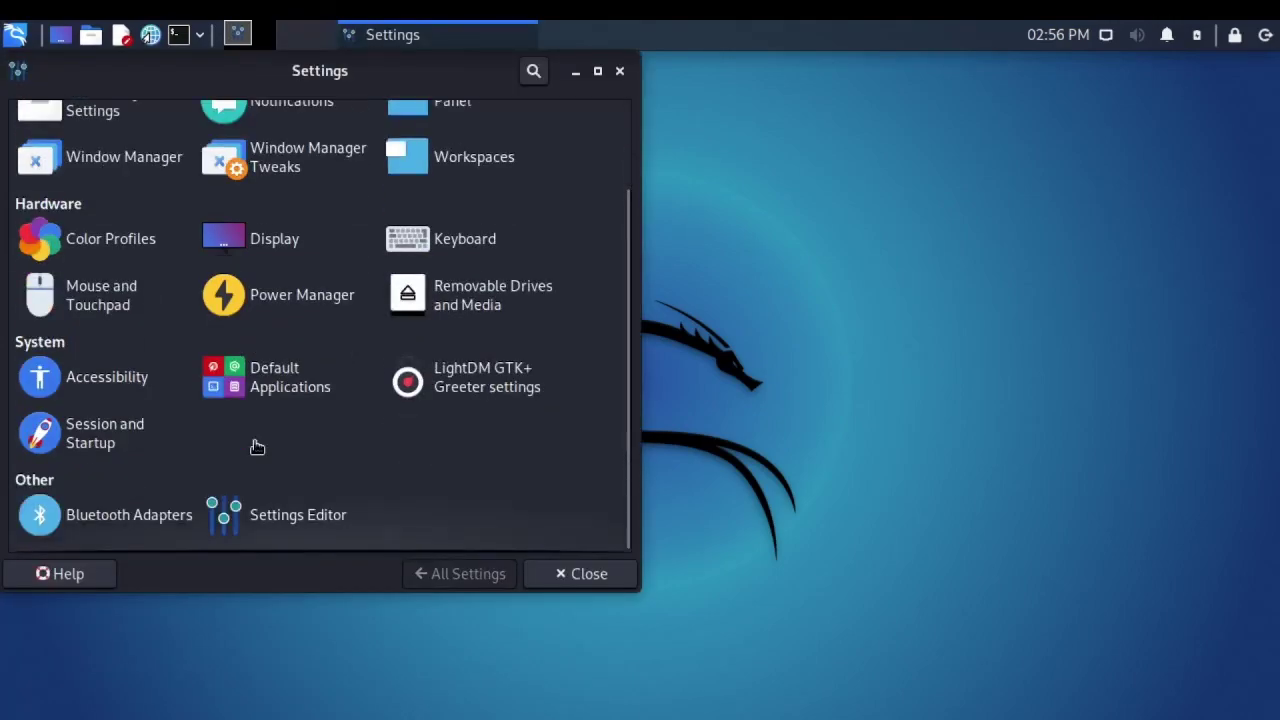
click(265, 240)
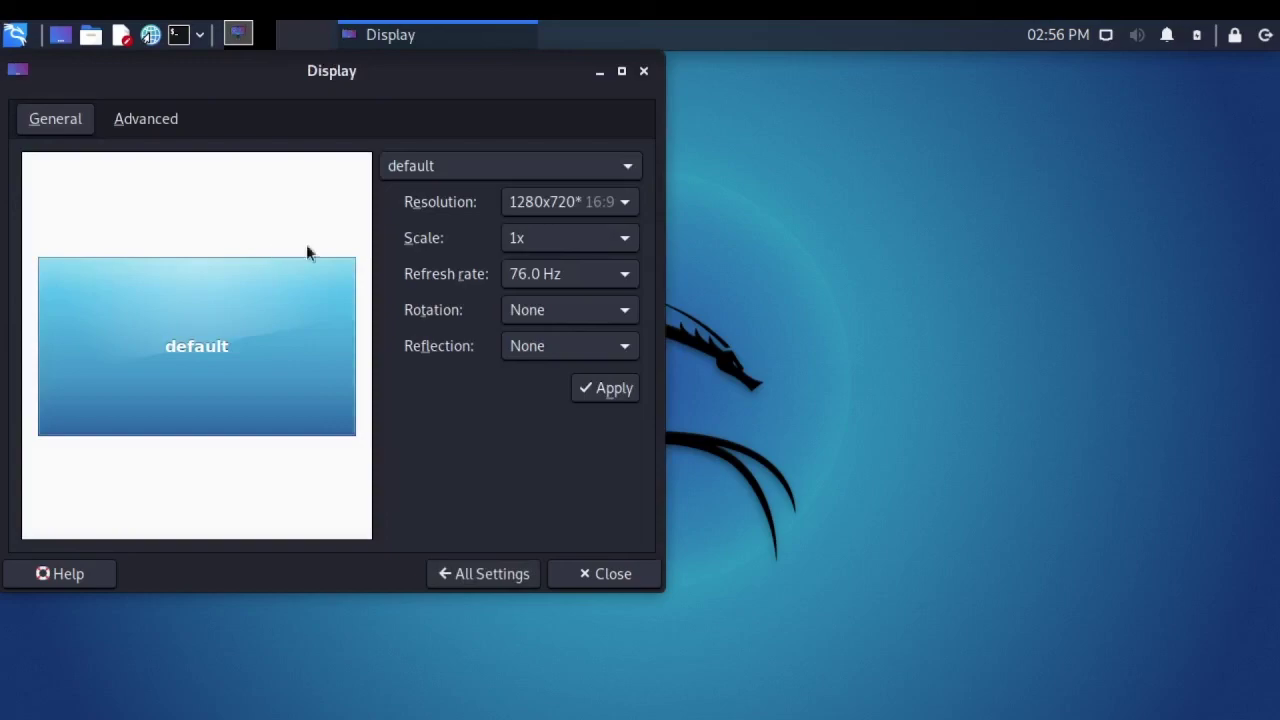
Keep 1280x720 resolution at 76.0 Hz, close Display settings, and reopen the application menu
click(596, 203)
click(591, 200)
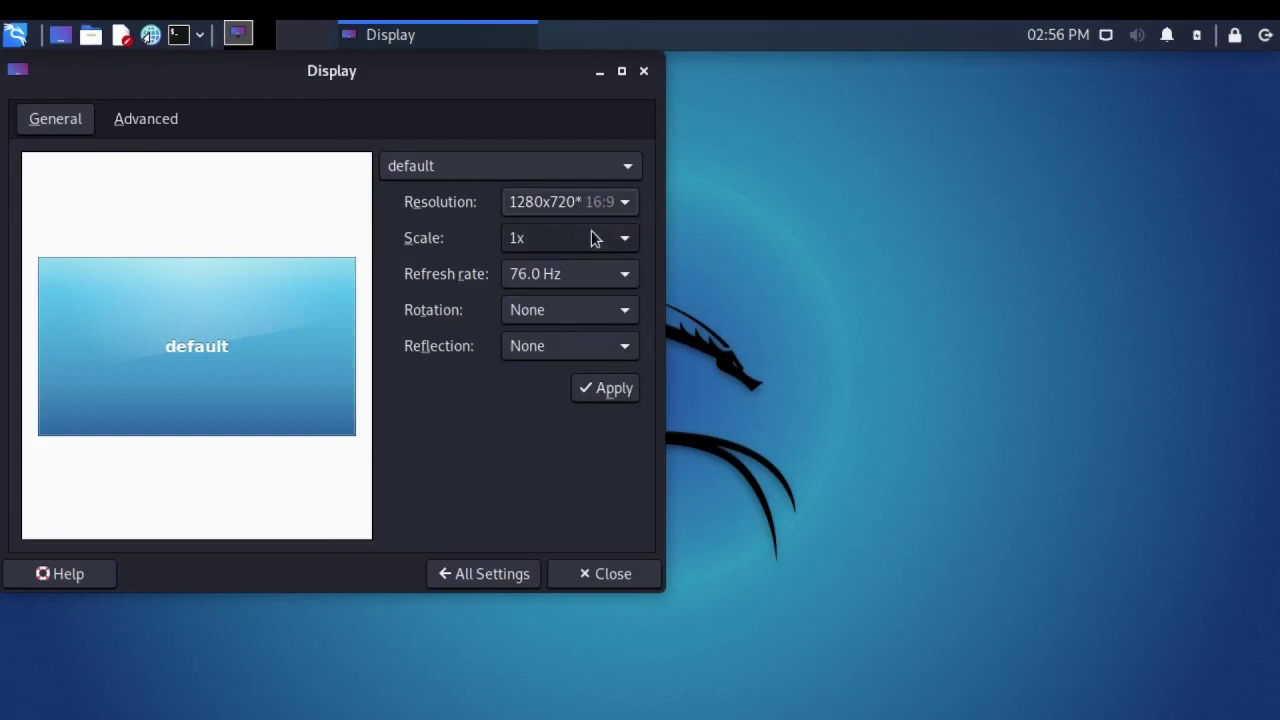
click(570, 265)
click(571, 265)
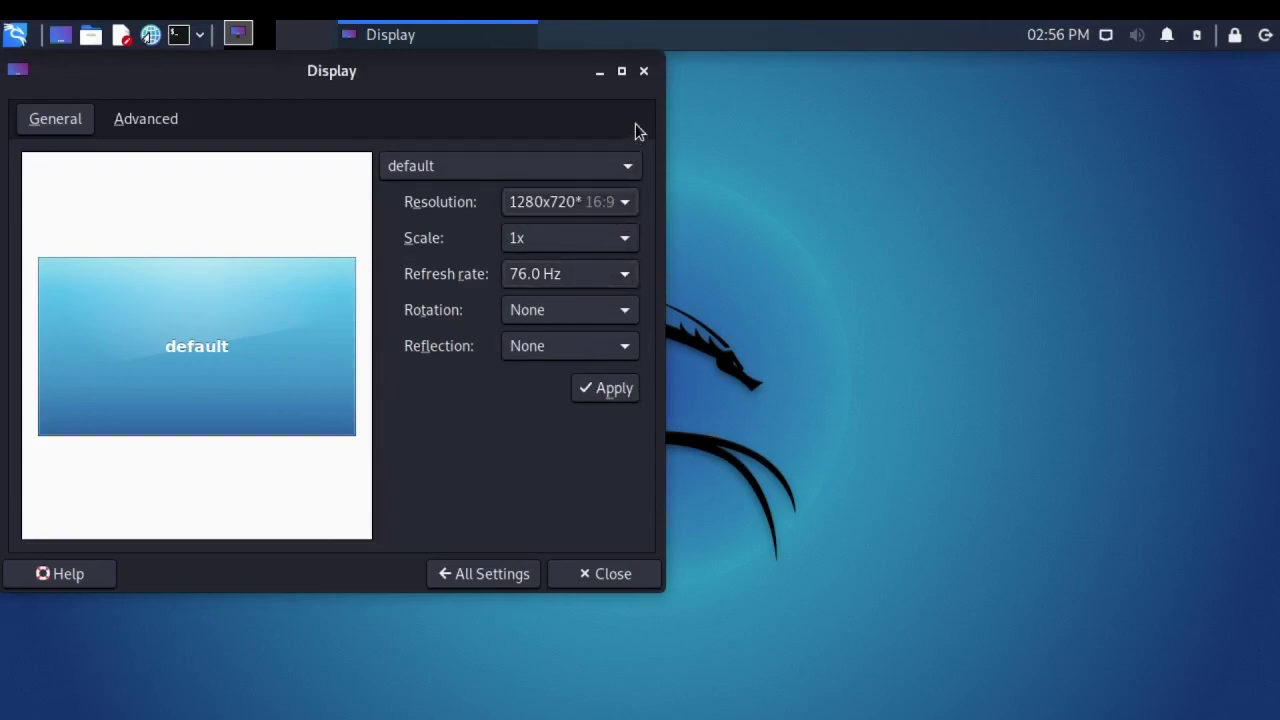
click(643, 72)
click(22, 38)
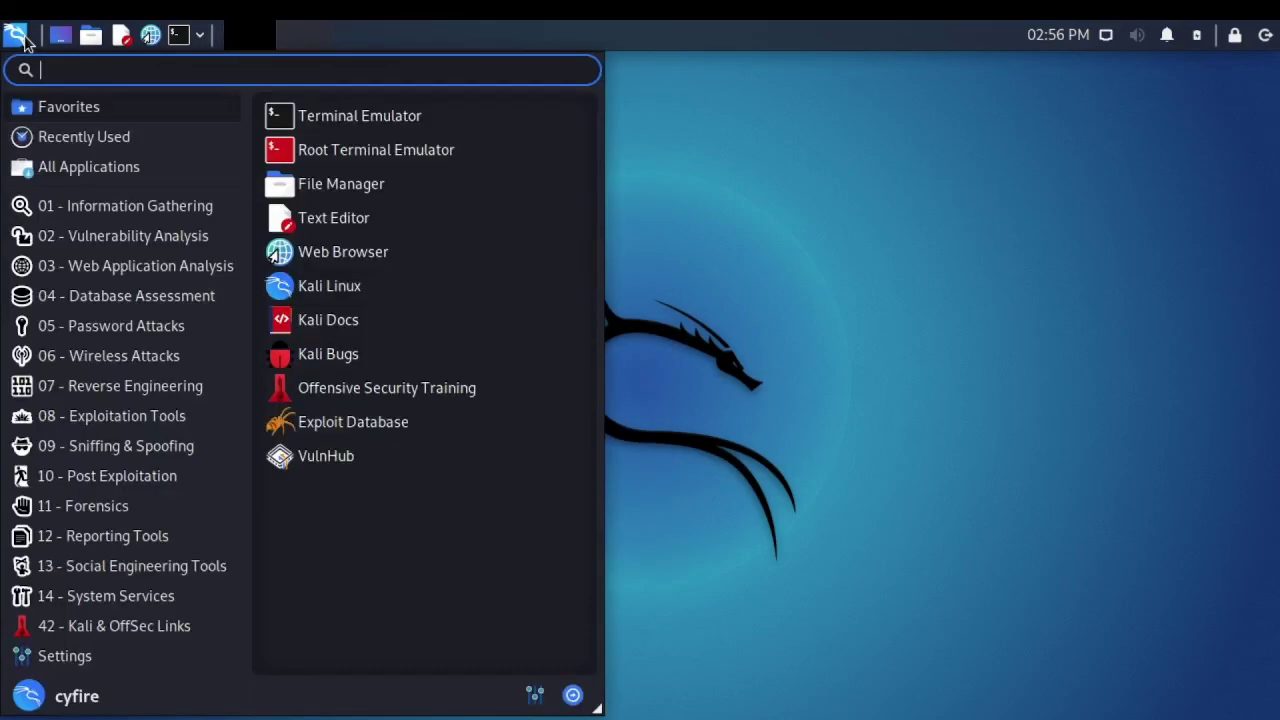
Open a Kali terminal and run uname -a to confirm the 5.10.0-kali9-arm64 aarch64 kernel
click(382, 116)
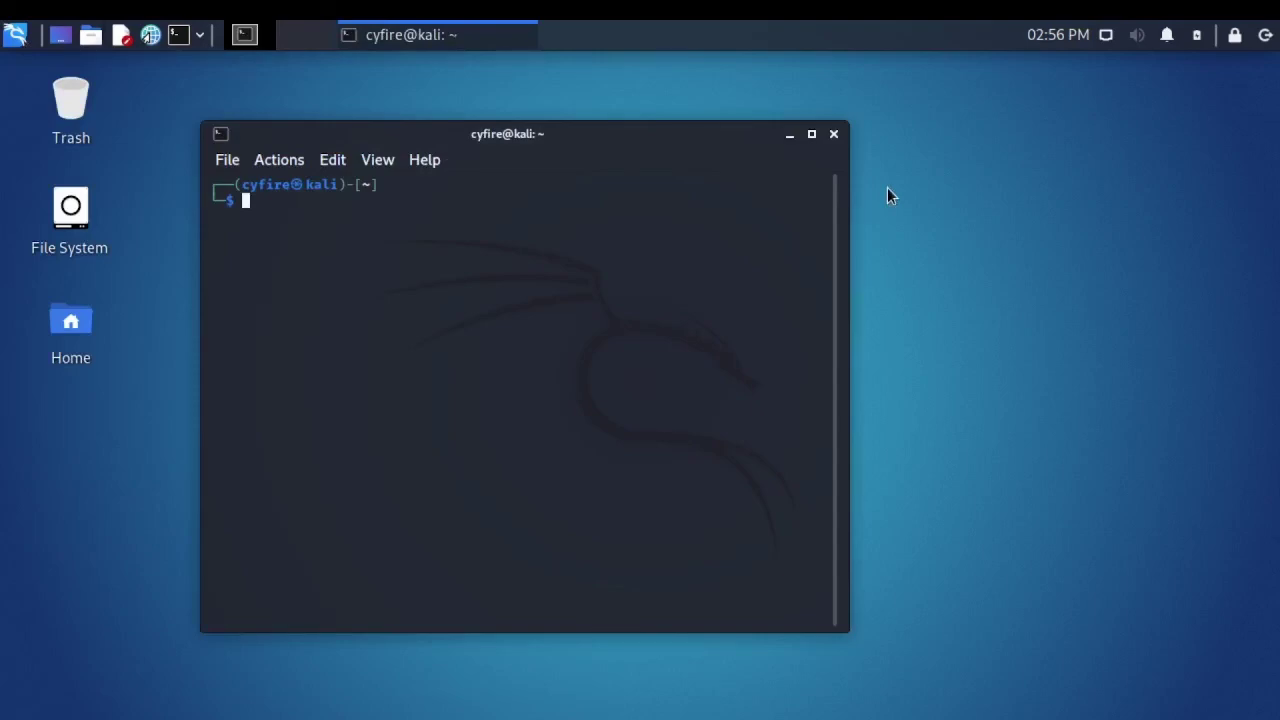
text(p)
key(BackSpace)
text(pw)
key(BackSpace)
key(BackSpace)
text(uname -a)
key(Return)
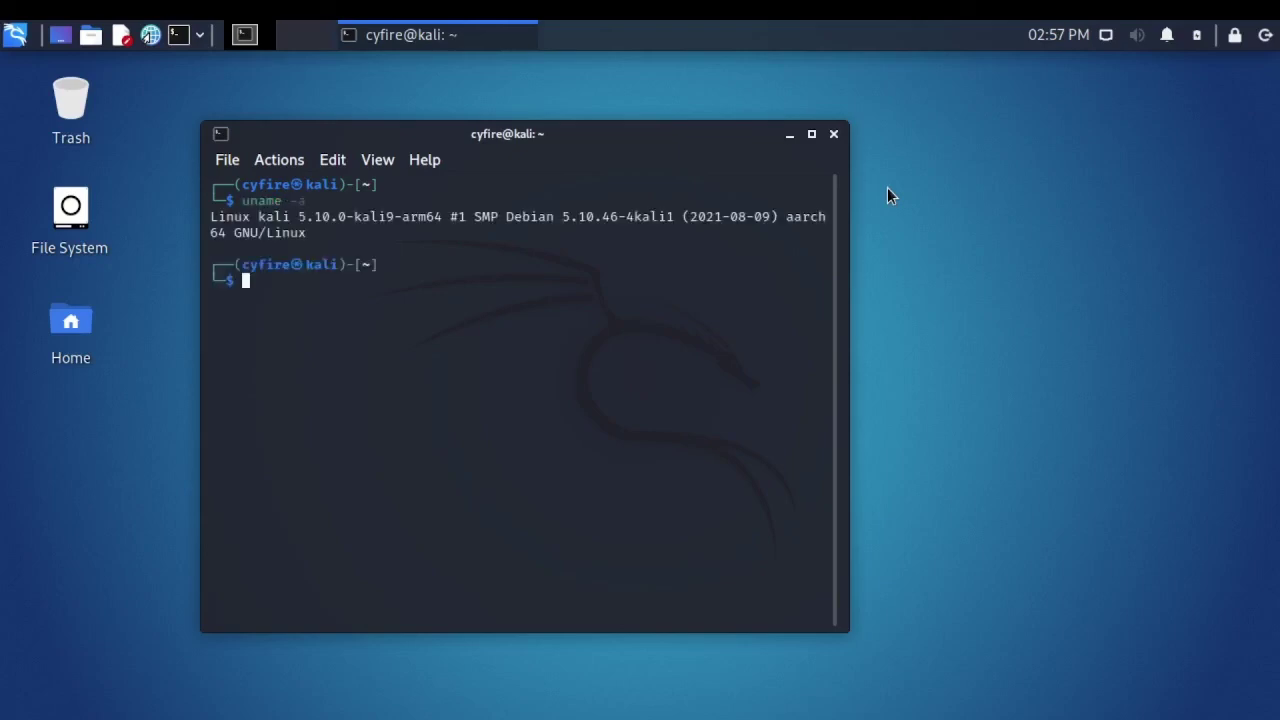